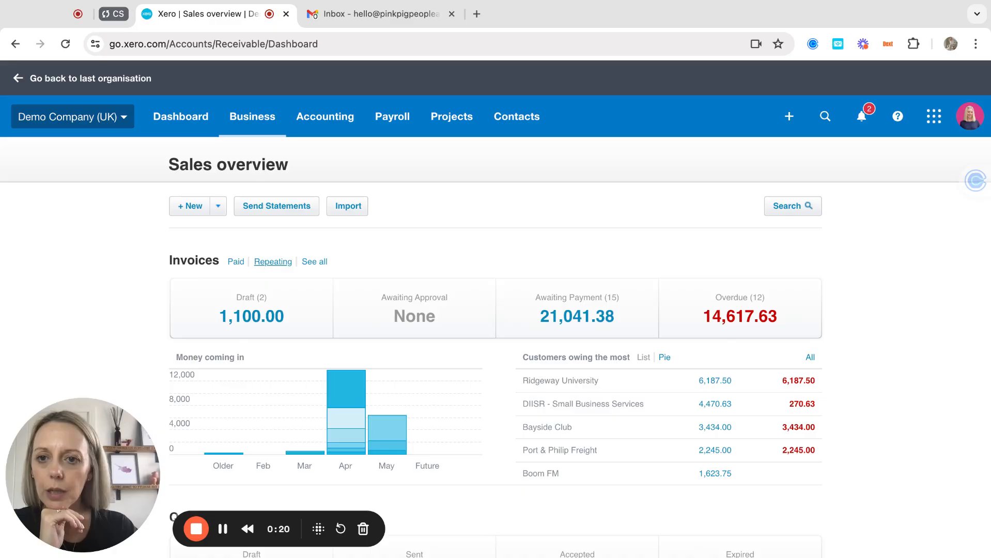
Open the list of repeating invoices and dismiss the Stripe Auto pay notice
click(267, 266)
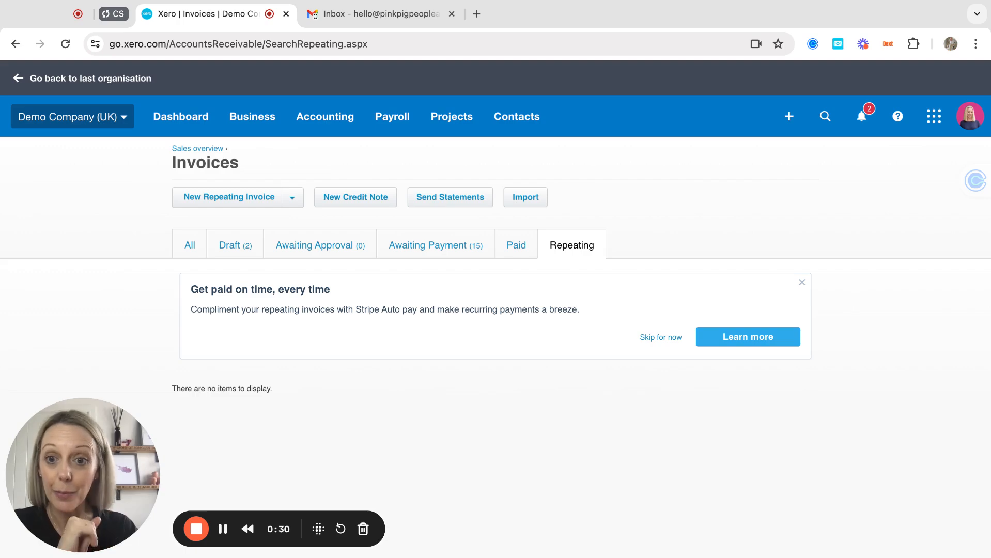
click(801, 286)
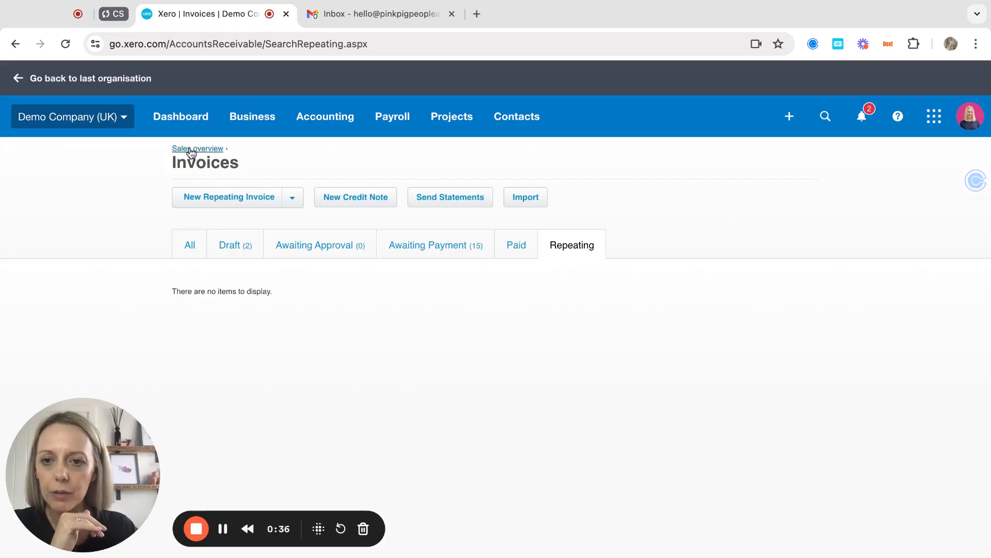
Show all invoices and start a new repeating invoice from there
click(181, 247)
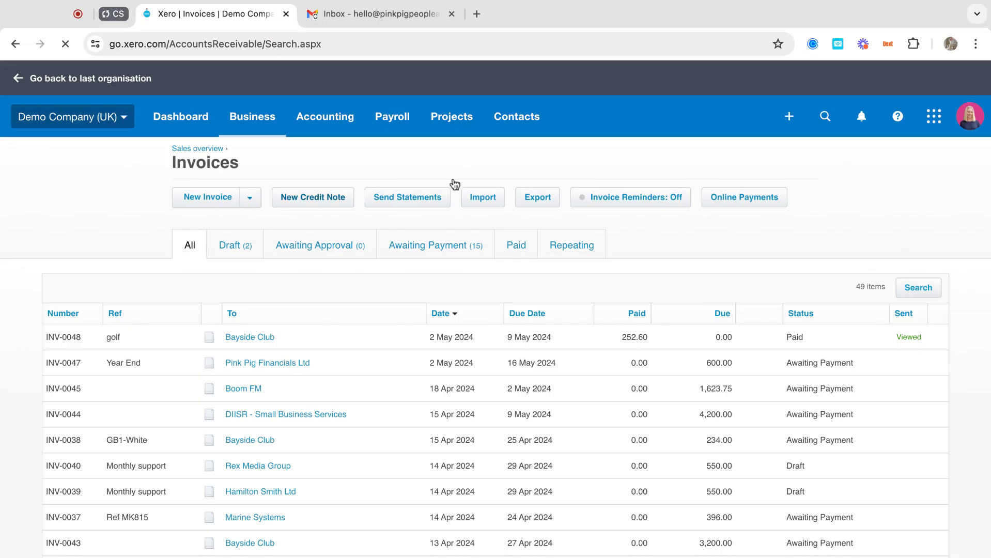
click(789, 116)
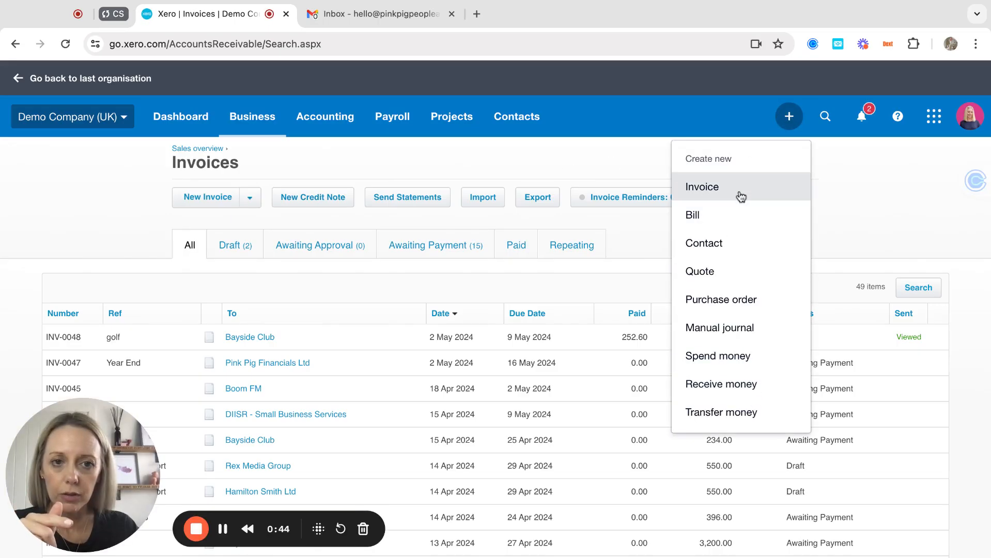
click(297, 155)
click(249, 198)
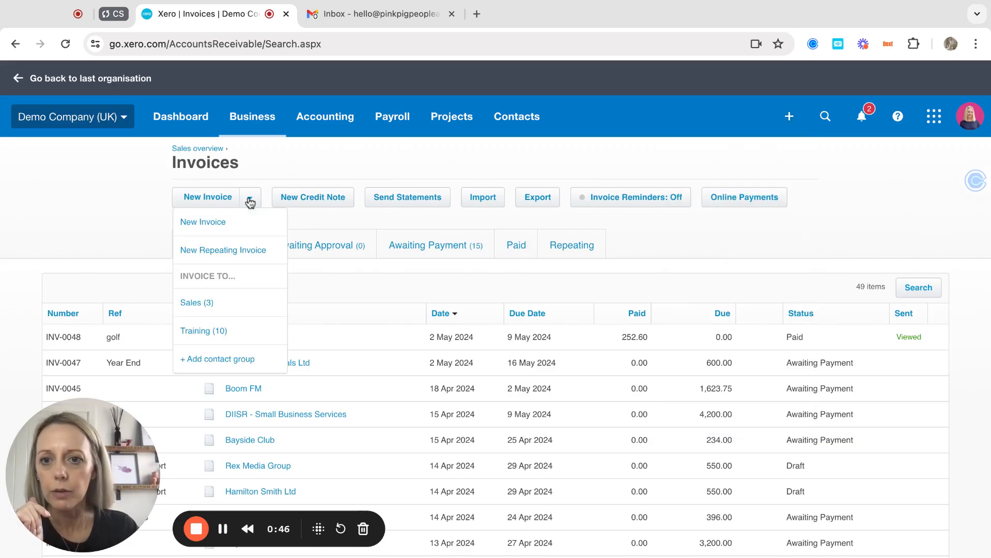
click(230, 252)
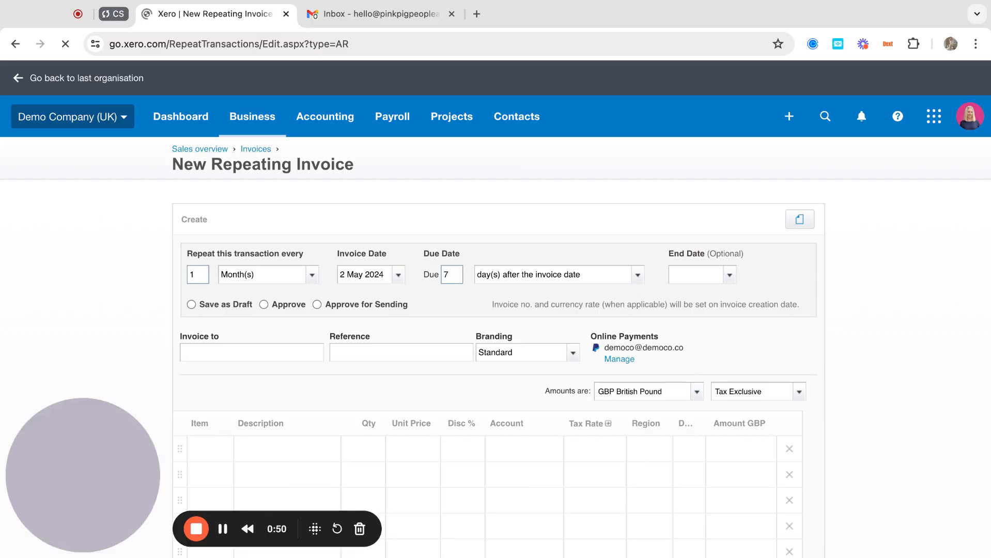
Check the available units for the repeat interval and keep it at 1 Month(s)
click(199, 274)
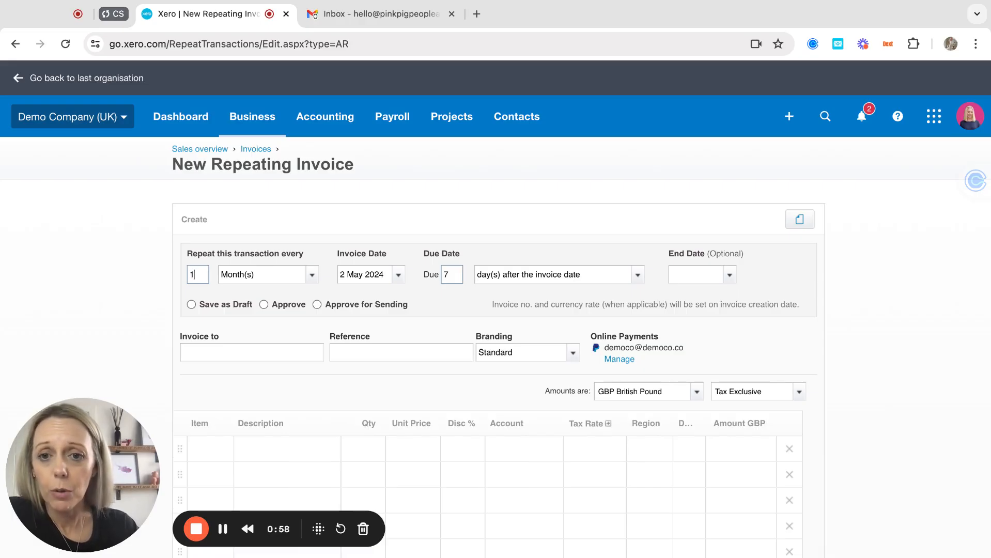
click(311, 275)
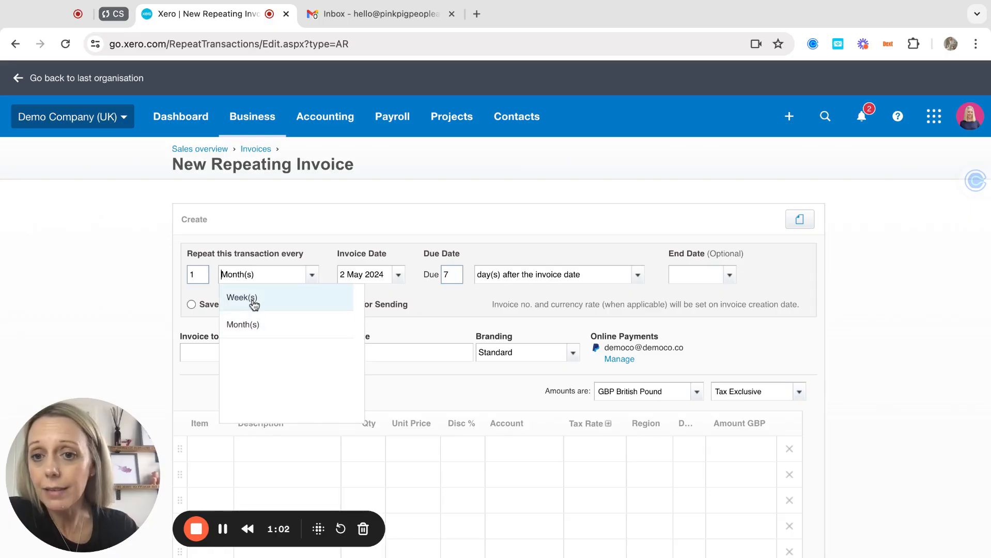
click(313, 276)
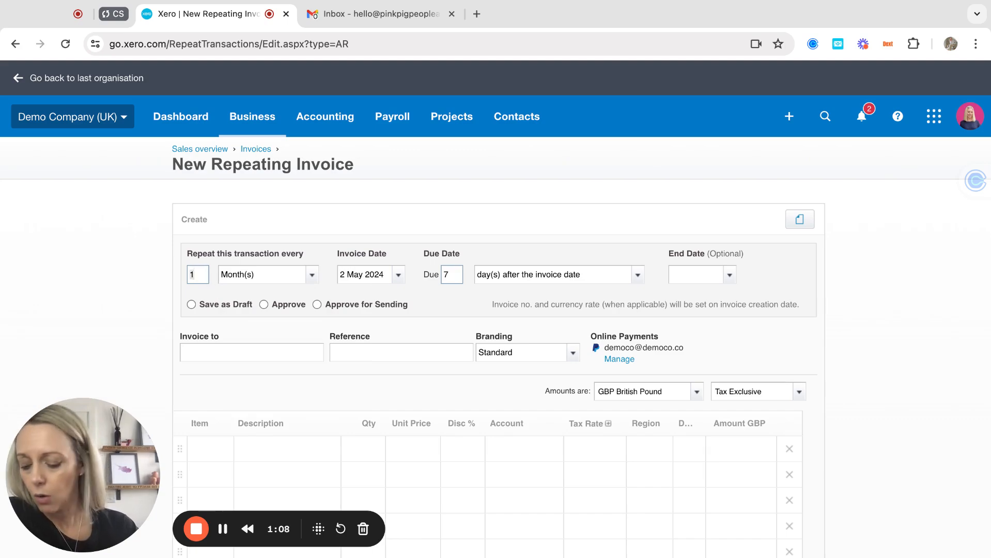
key(Tab)
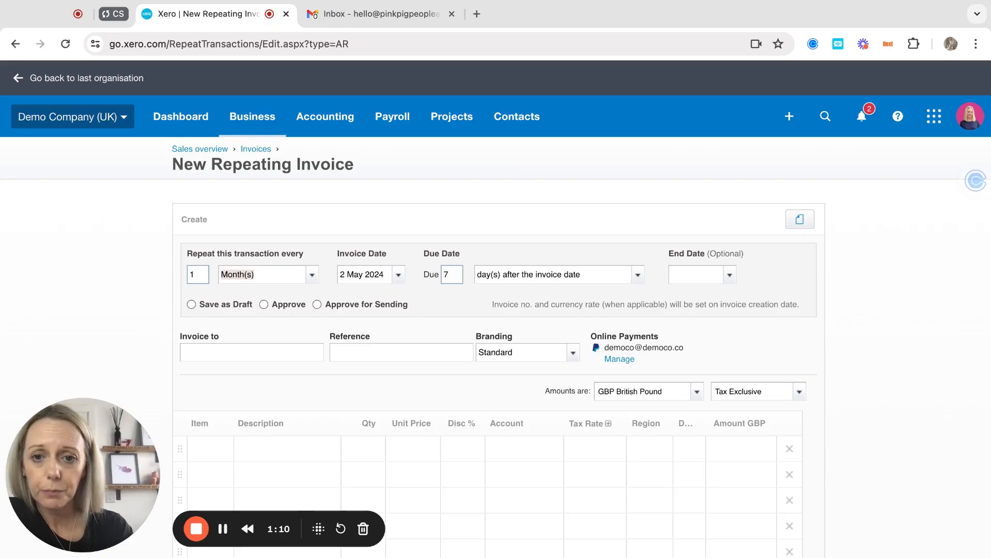
key(Tab)
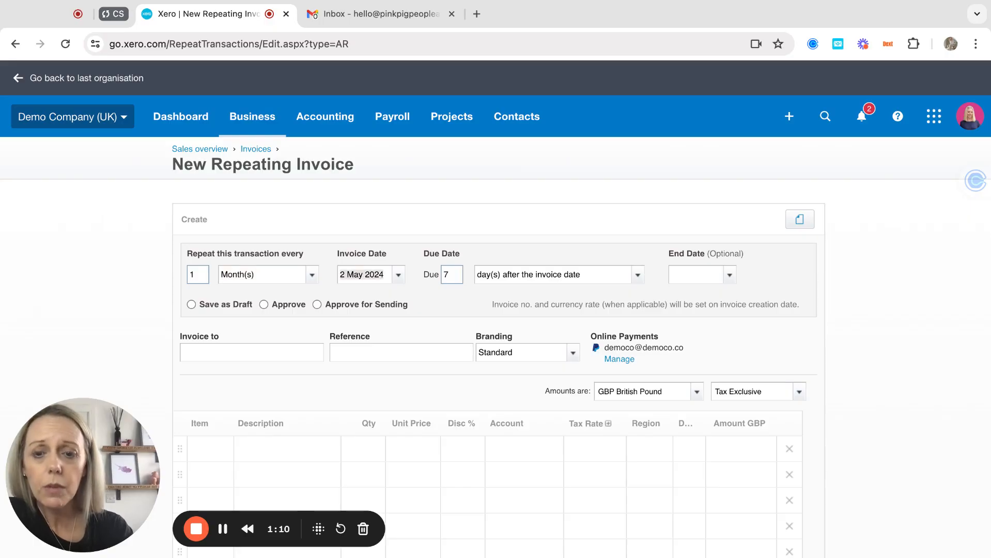
Try 1 May 2024 as the invoice date and acknowledge the notice about it
click(398, 275)
click(453, 346)
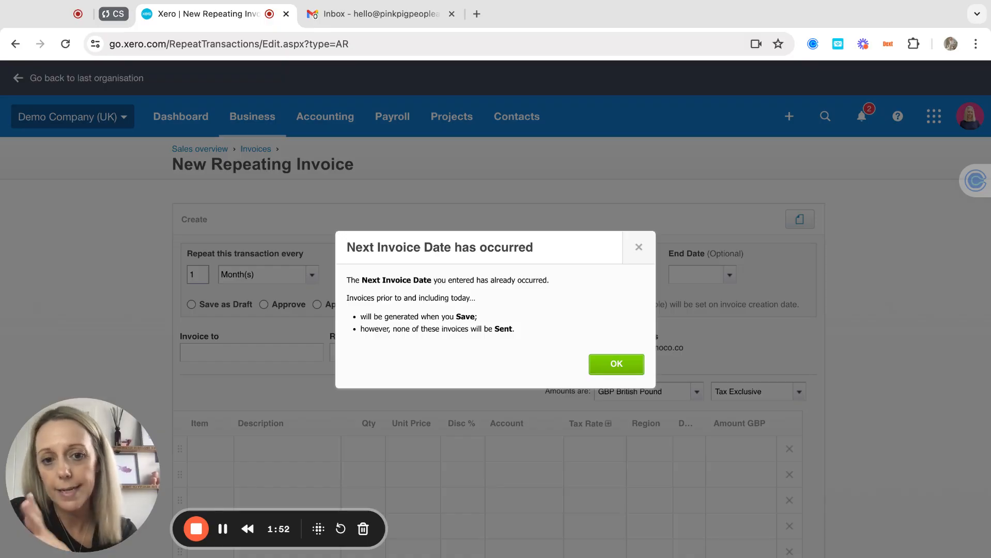
key(Return)
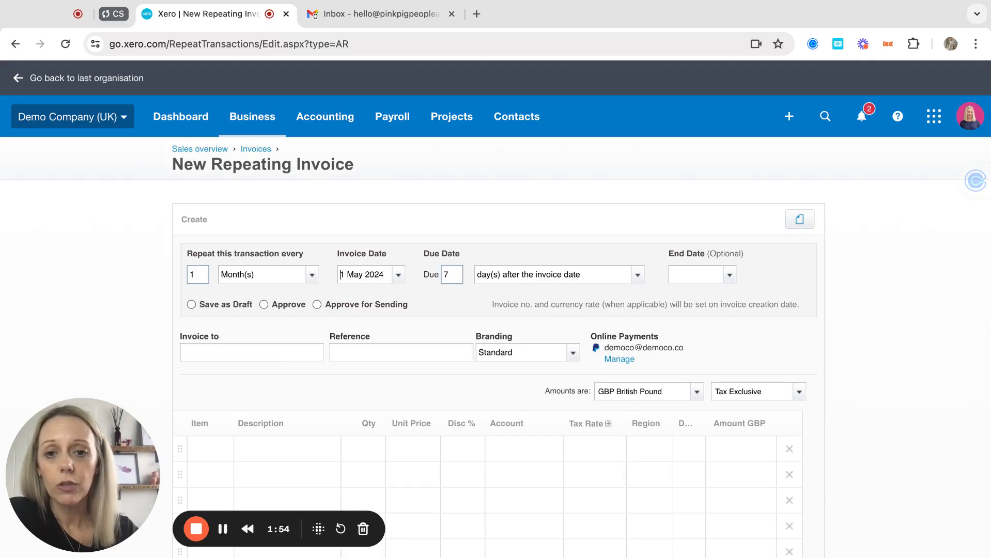
Set the repeating invoice's invoice date to 1 Jun 2024
click(397, 274)
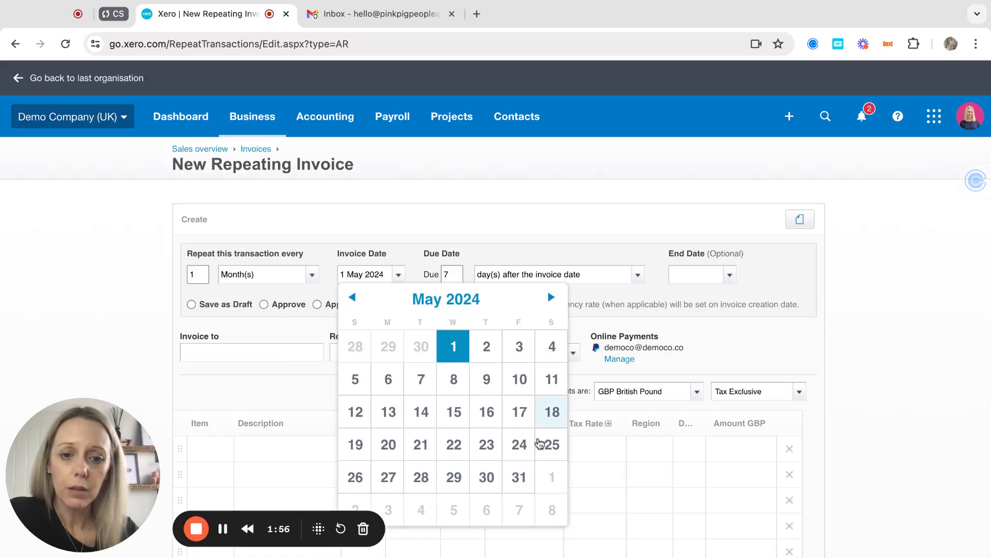
click(552, 477)
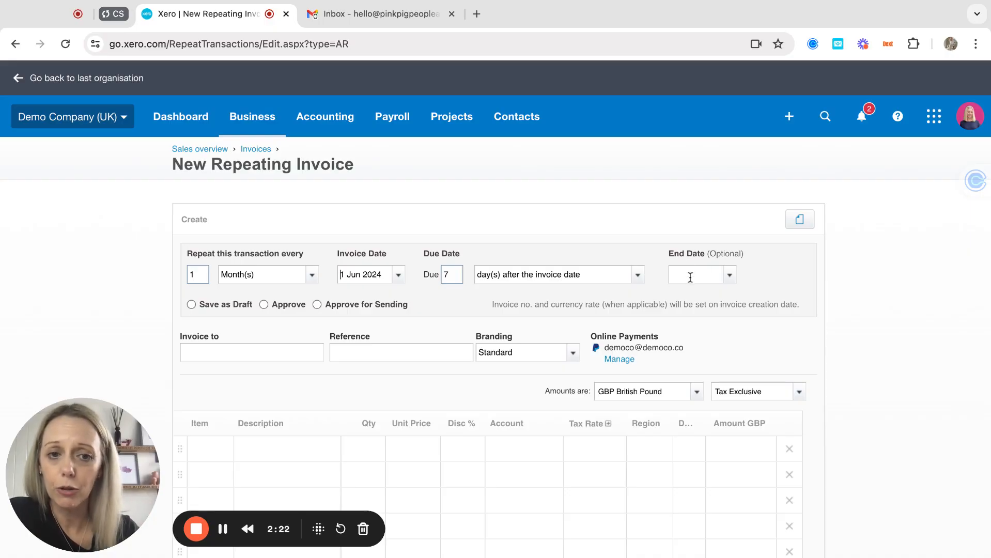
Set the optional end date of the repeating invoice to 1 May 2025
click(730, 278)
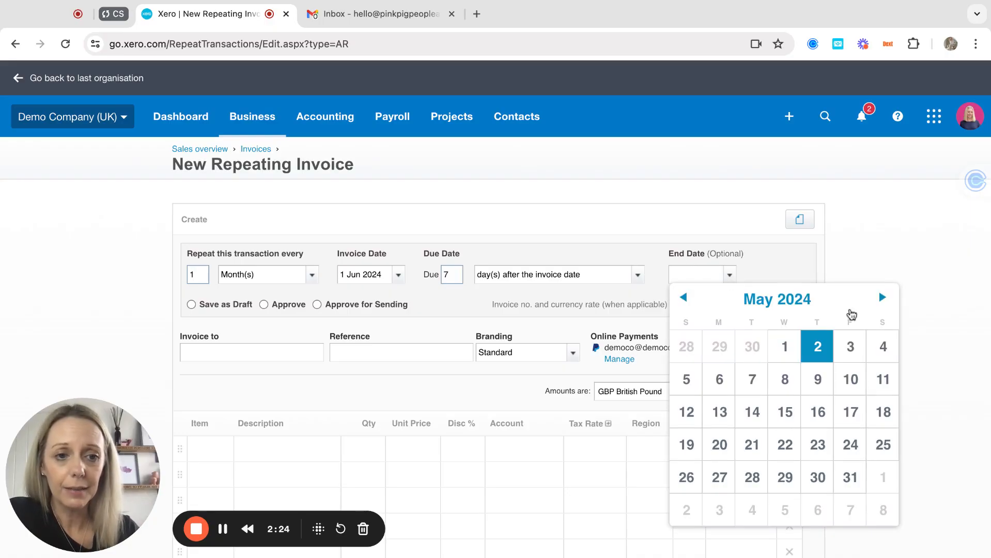
click(882, 297)
click(882, 298)
click(882, 298)
click(882, 297)
click(882, 298)
click(882, 298)
click(882, 297)
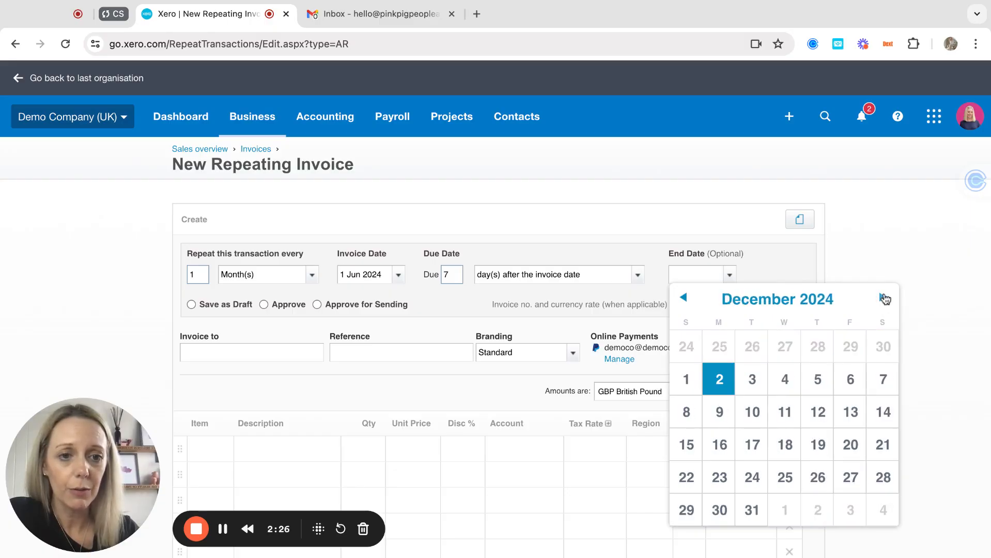
click(882, 297)
click(882, 298)
click(883, 297)
click(882, 297)
click(882, 298)
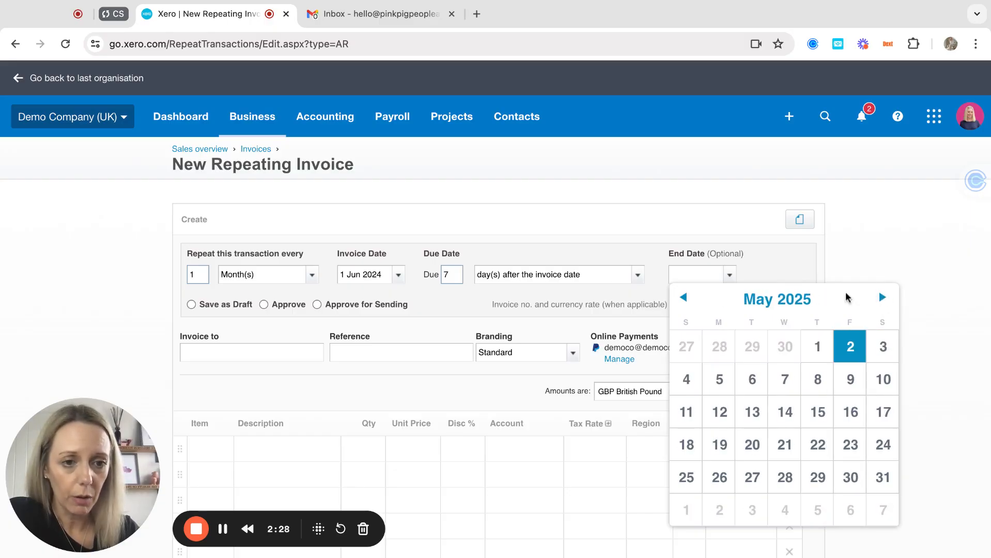
click(818, 348)
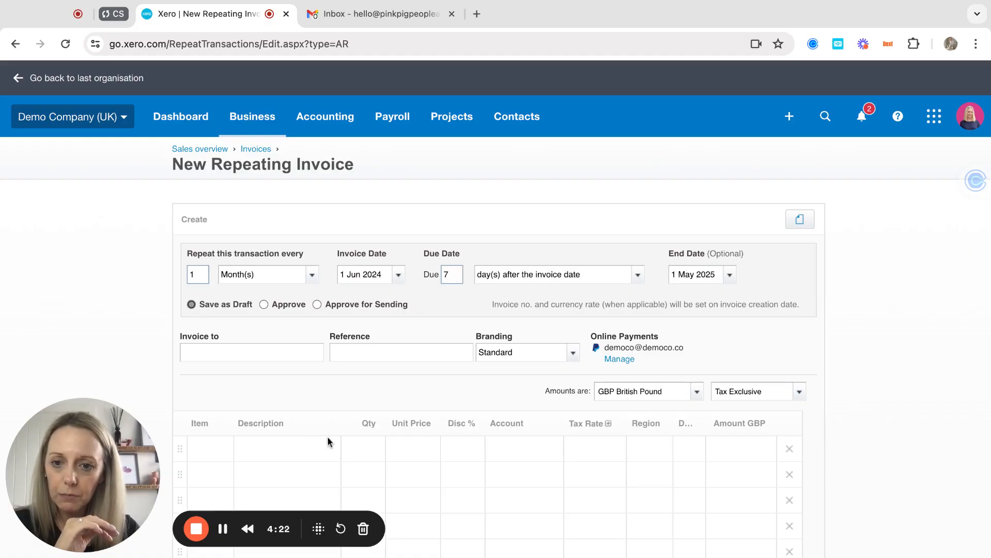
Fill the first invoice line with description "VA Hourly rate", quantity 1 and unit price 45
click(273, 449)
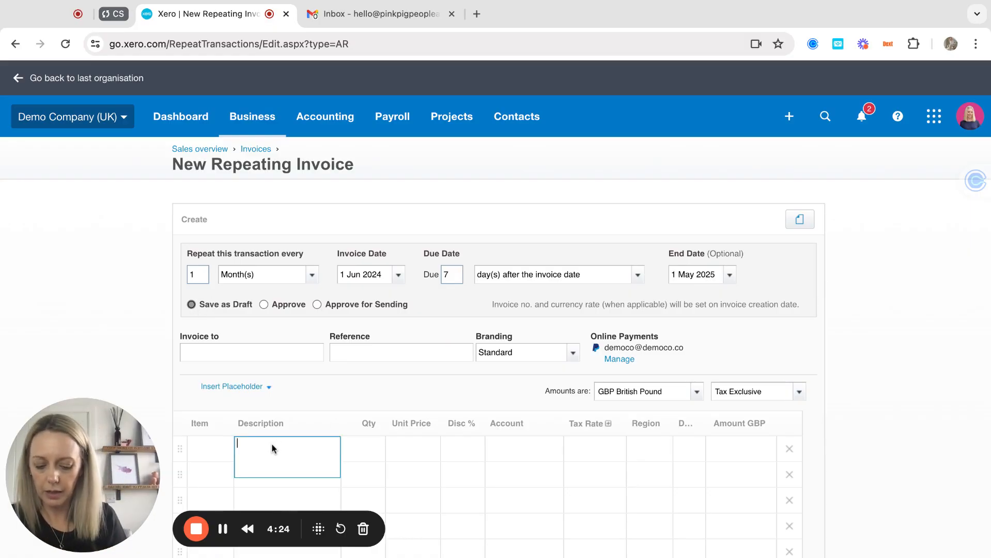
text(VA Hourly rate)
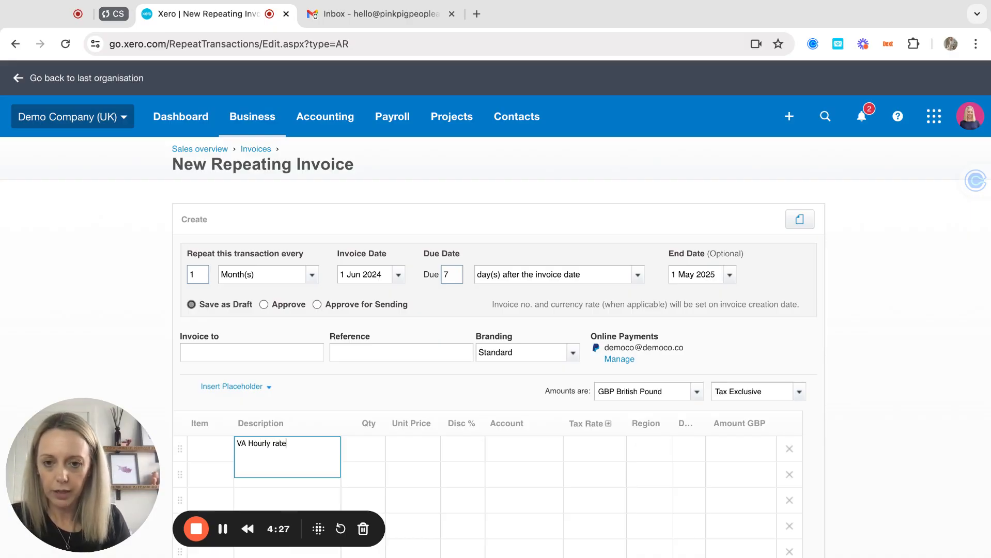
key(Tab)
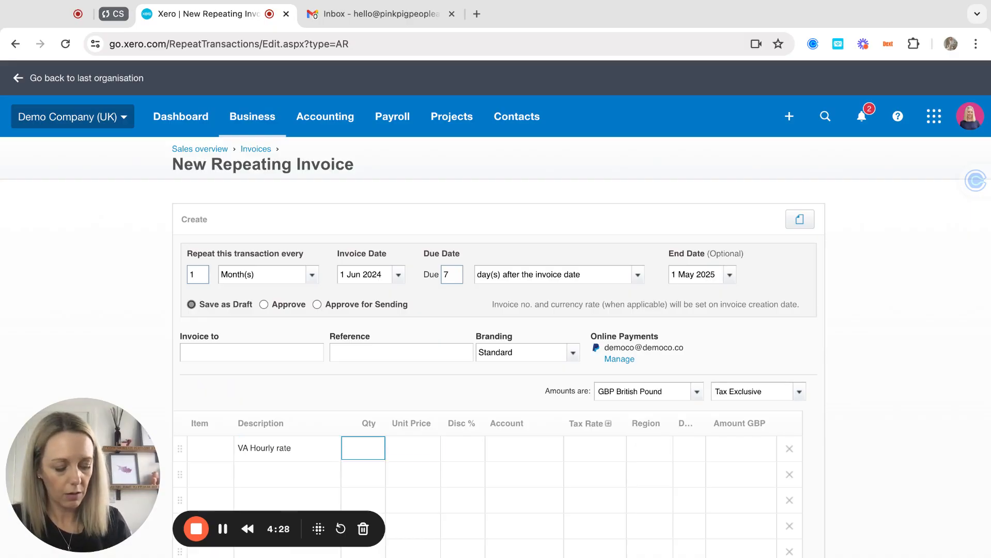
key(Tab)
click(381, 446)
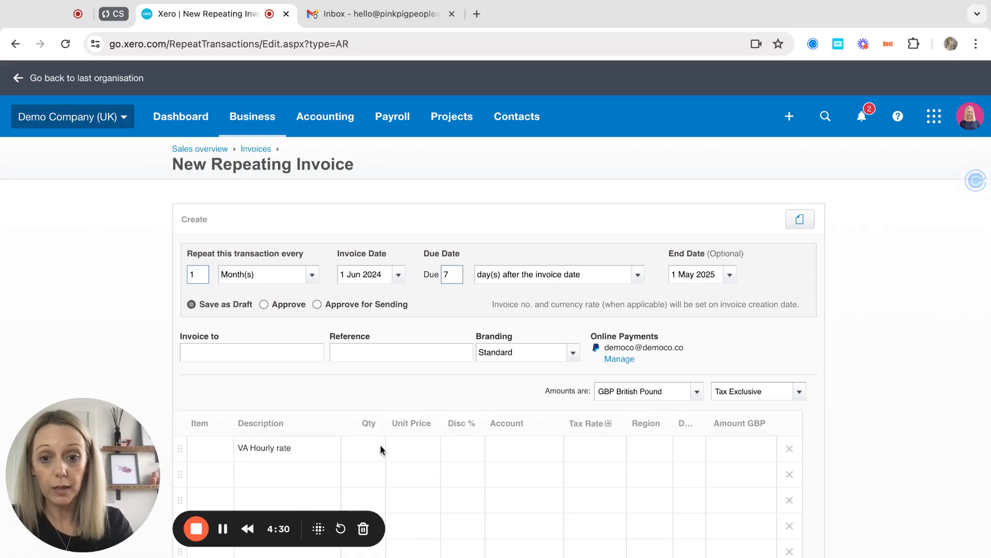
click(370, 446)
text(1)
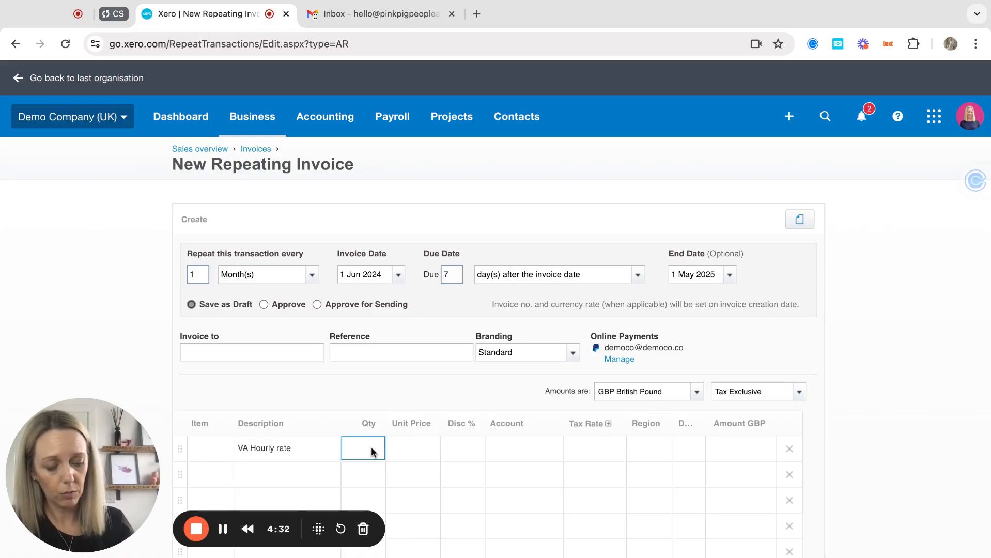
key(Tab)
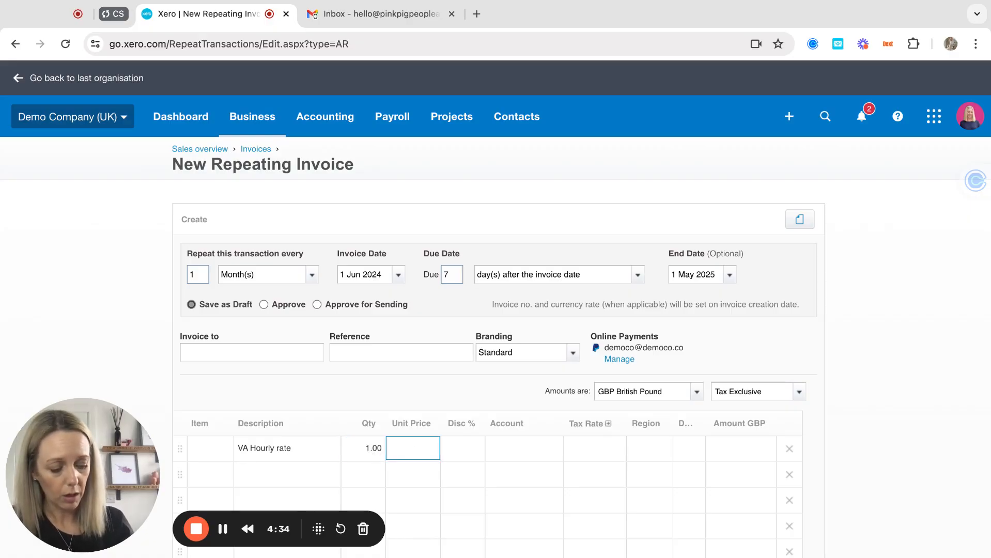
text(45)
key(Tab)
key(Tab)
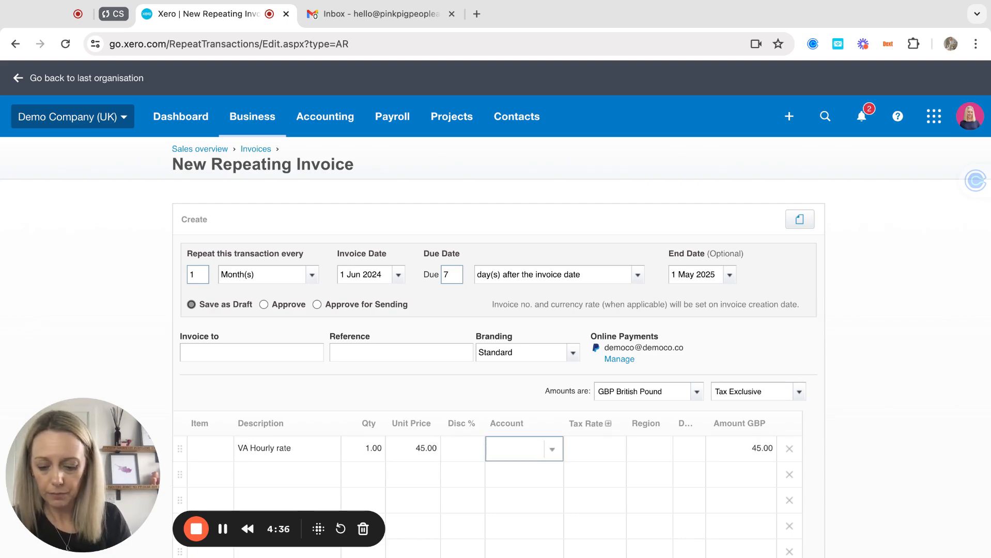
Assign the VA Hourly rate line to account 210 - Sales Type B, region West and HR, keeping its default tax rate
text(sales)
key(Down)
key(Tab)
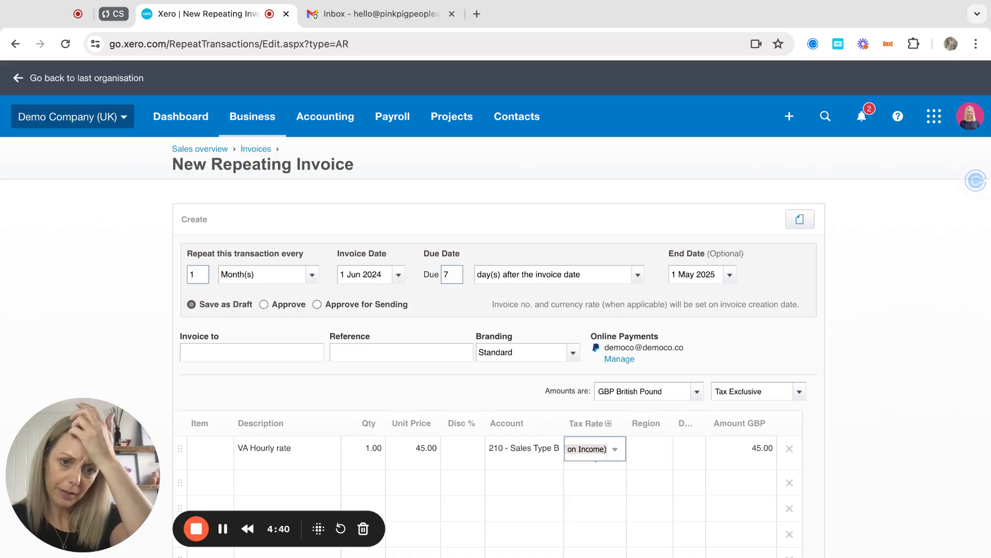
key(Tab)
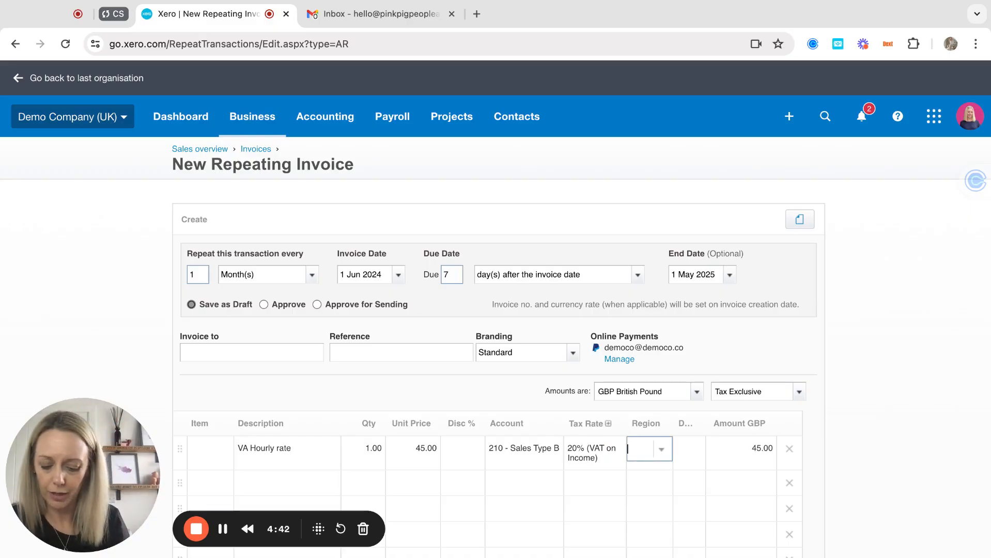
text(we)
key(Tab)
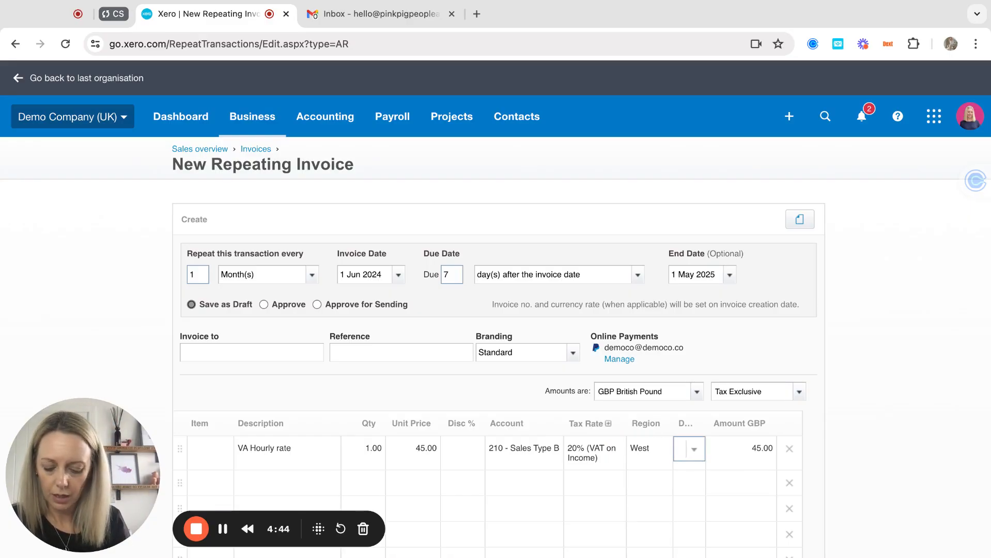
text(hr)
key(Tab)
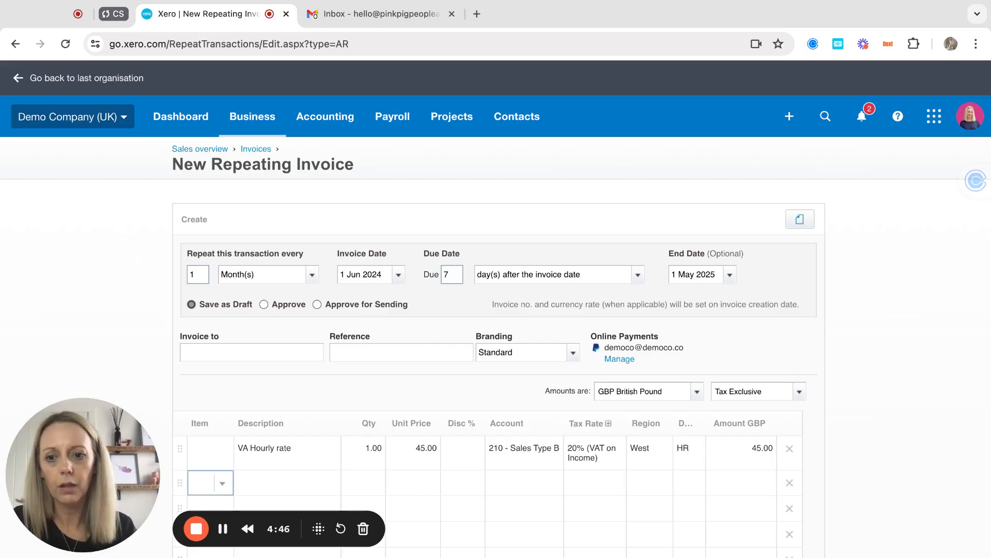
Add the item "Support-M: Desktop/network support via email & phone" on the second invoice line
scroll(181, 440, down, 3)
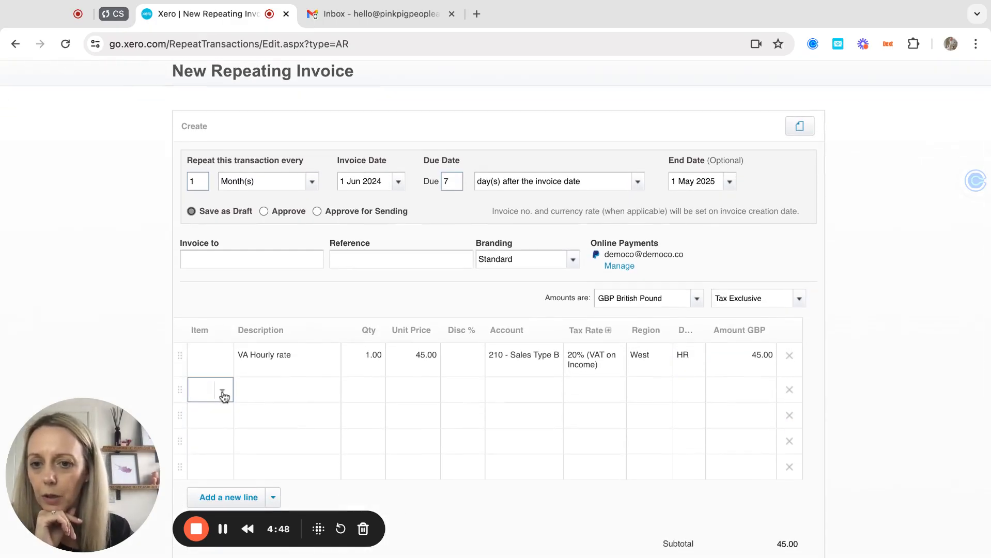
click(222, 393)
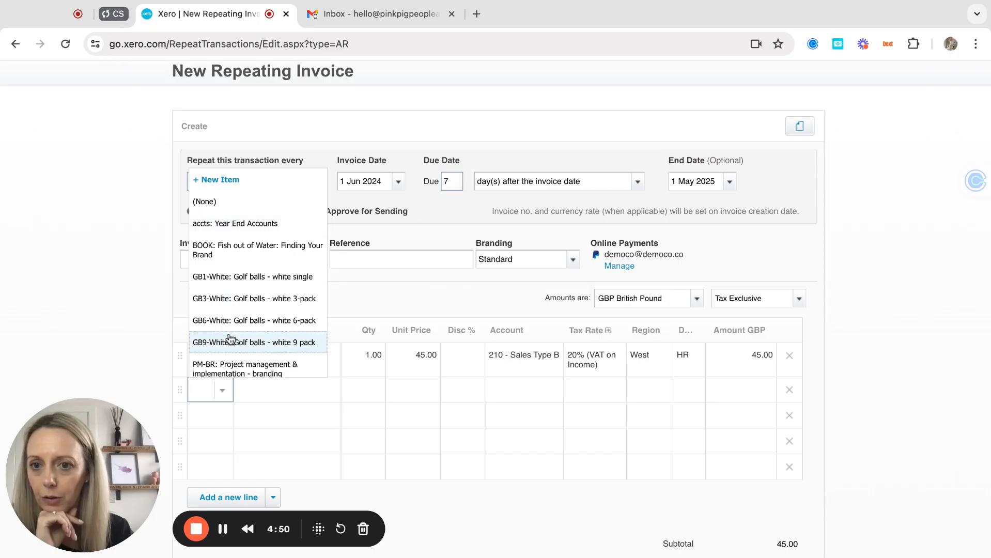
scroll(231, 338, down, 5)
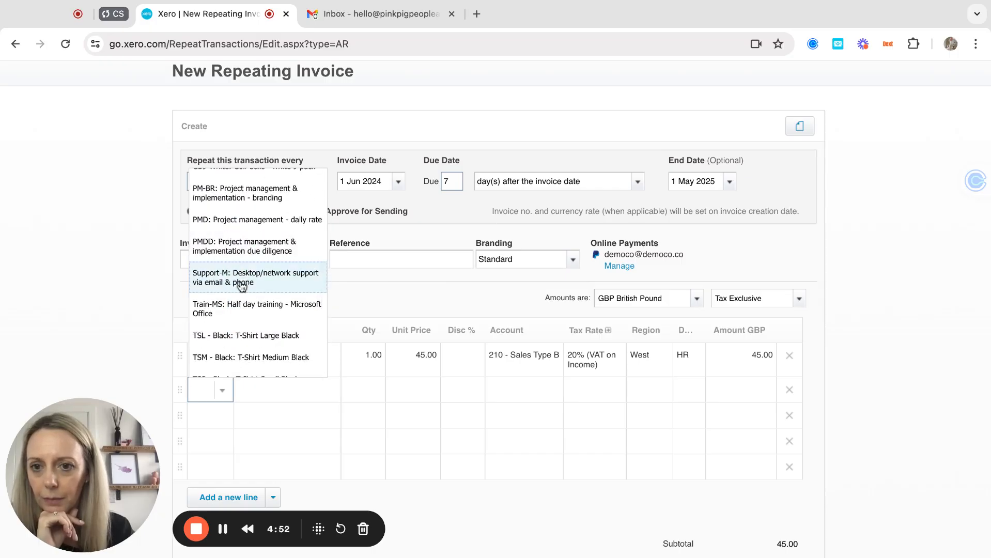
click(237, 280)
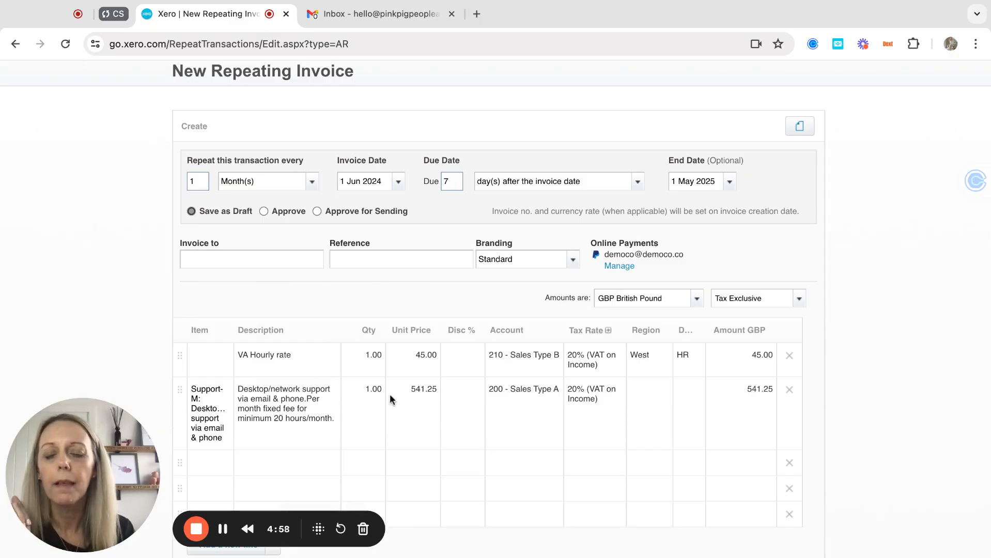
Set Pink Pig Financials Ltd as the customer the repeating invoice is addressed to
click(224, 259)
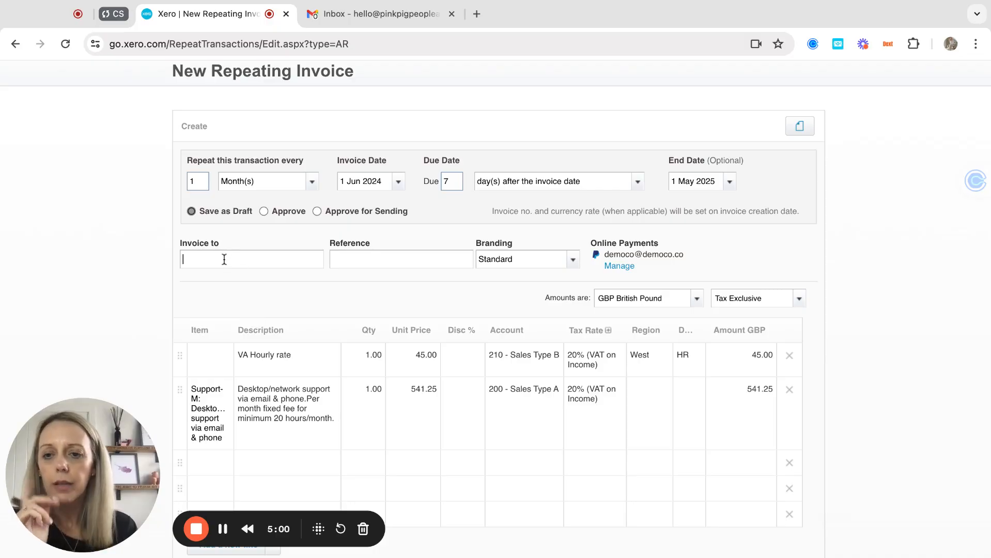
text(pink)
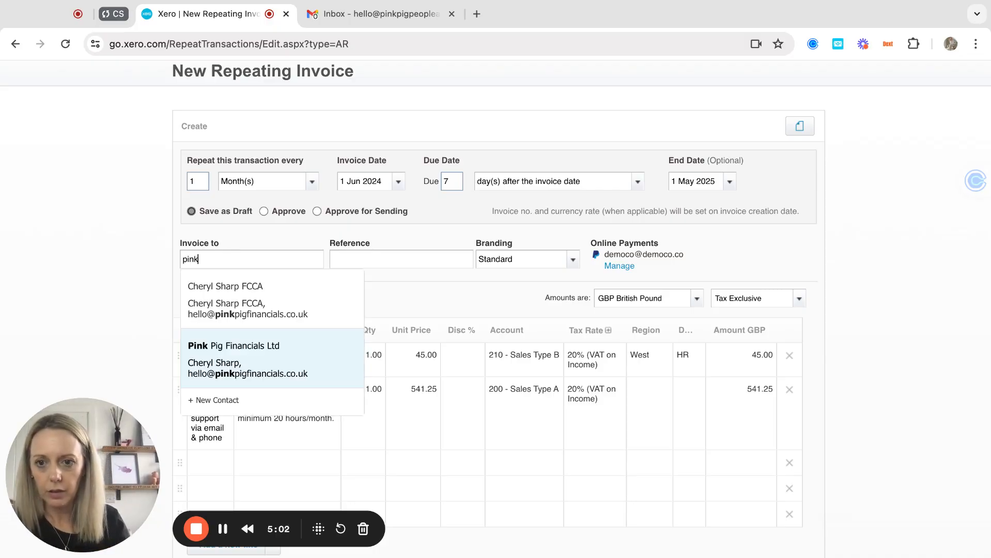
key(Return)
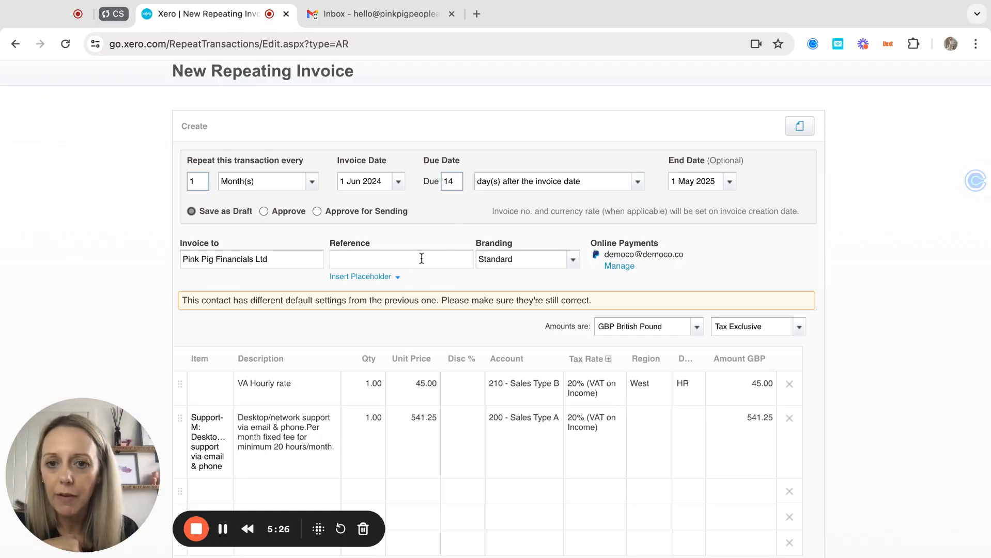
Set the invoice reference to the Month Year placeholder followed by "VA services"
click(389, 278)
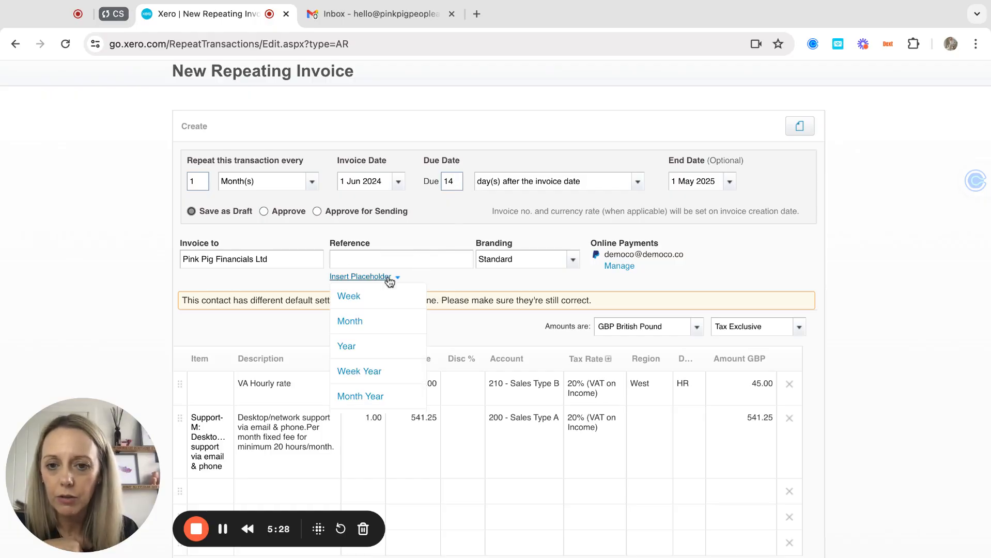
click(380, 397)
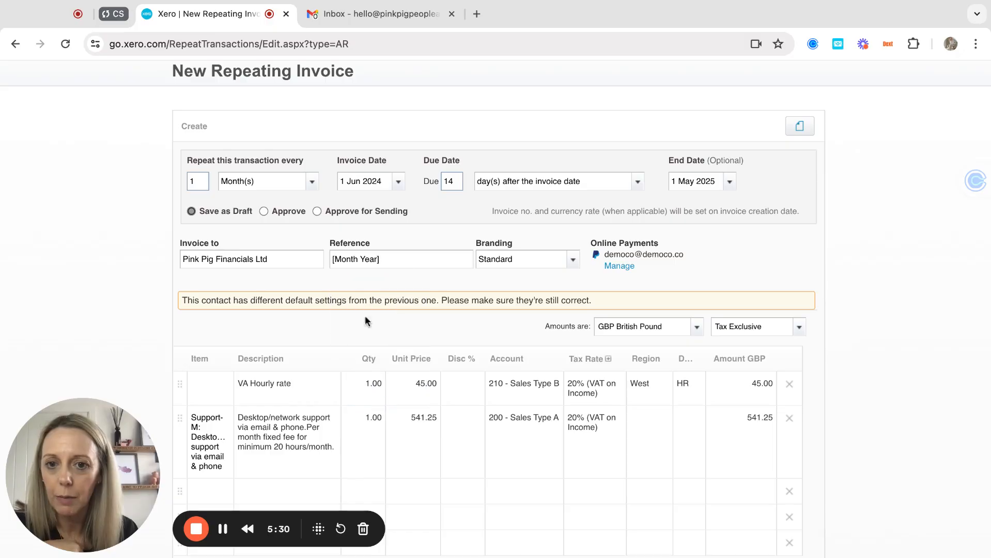
click(415, 258)
text(VA)
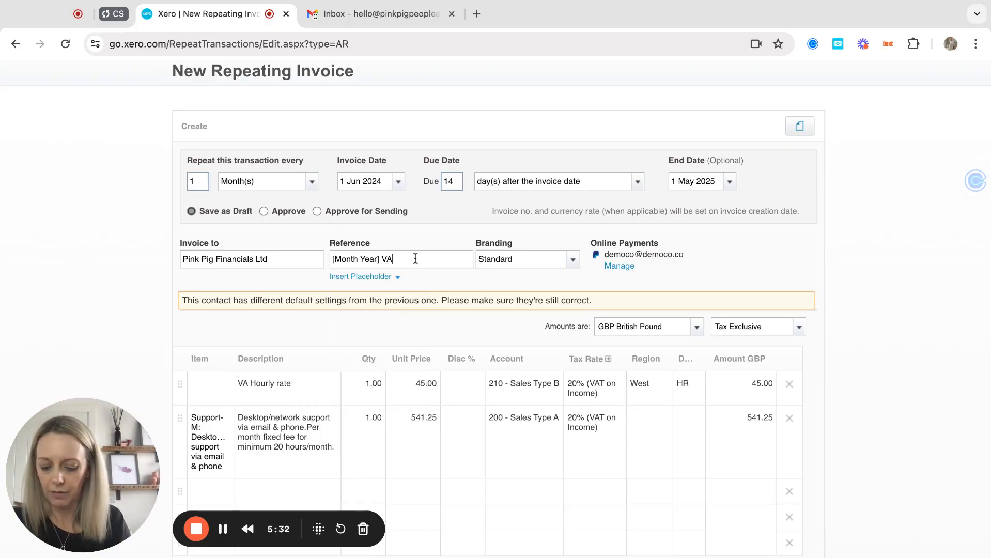
text( services)
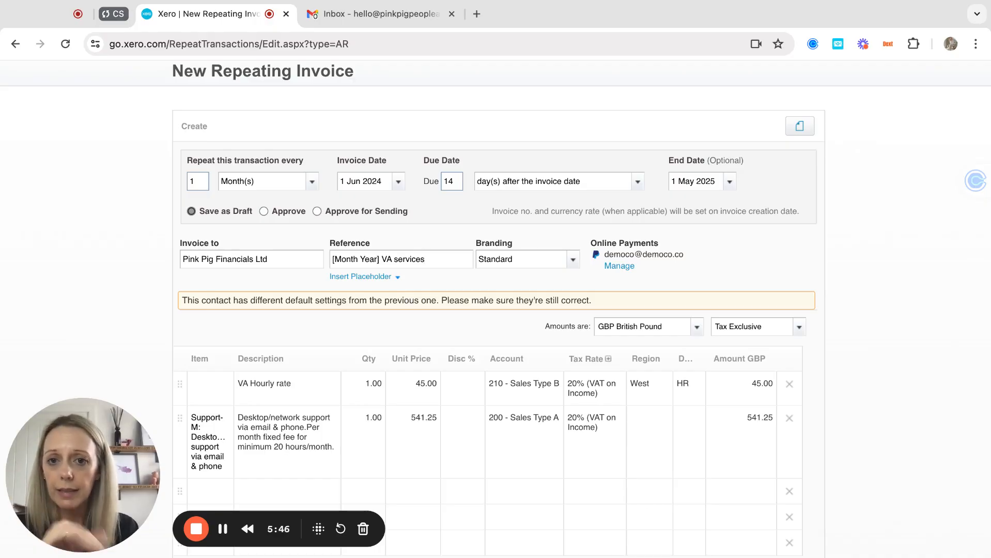
Try 31 May 2024 as the invoice date, and set it back to 1 Jun 2024
click(399, 182)
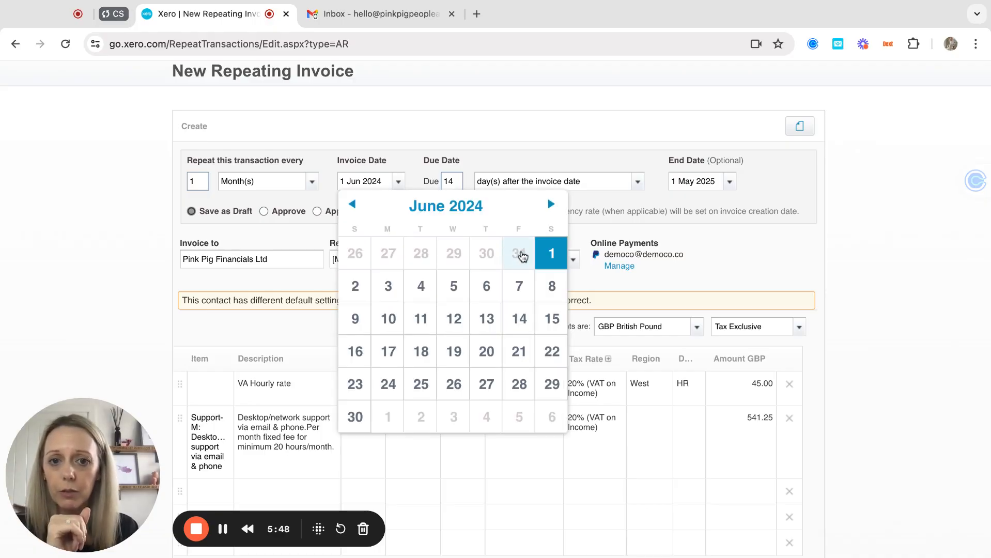
click(519, 254)
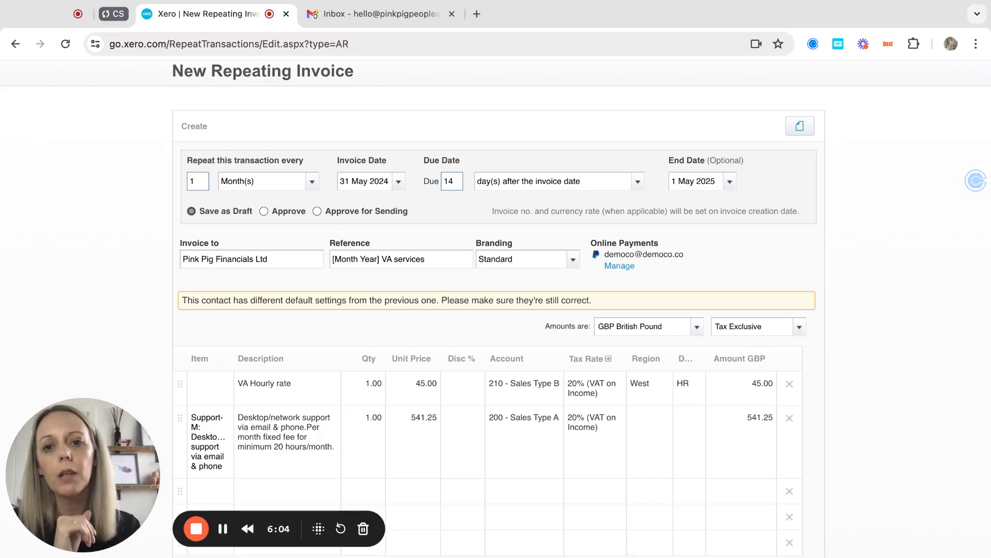
click(398, 181)
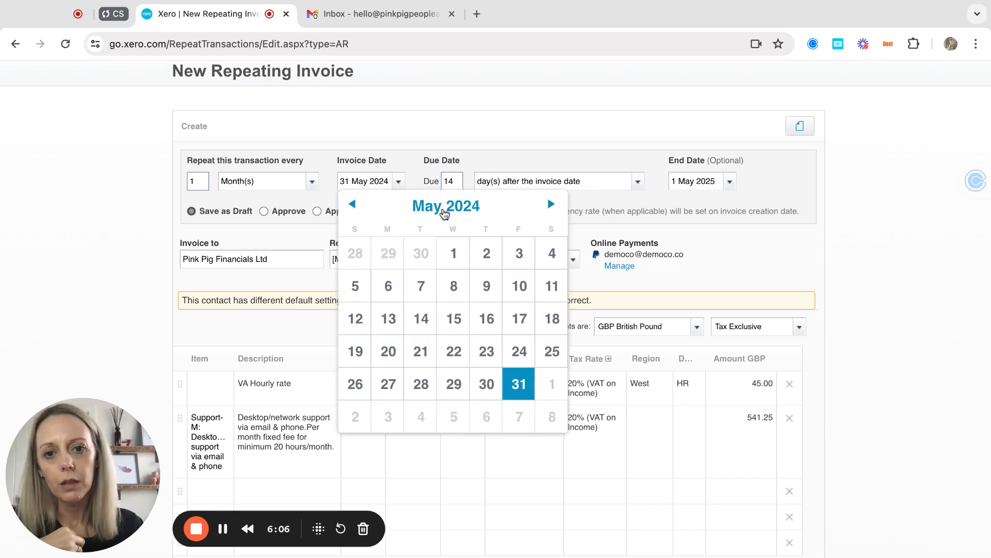
click(558, 382)
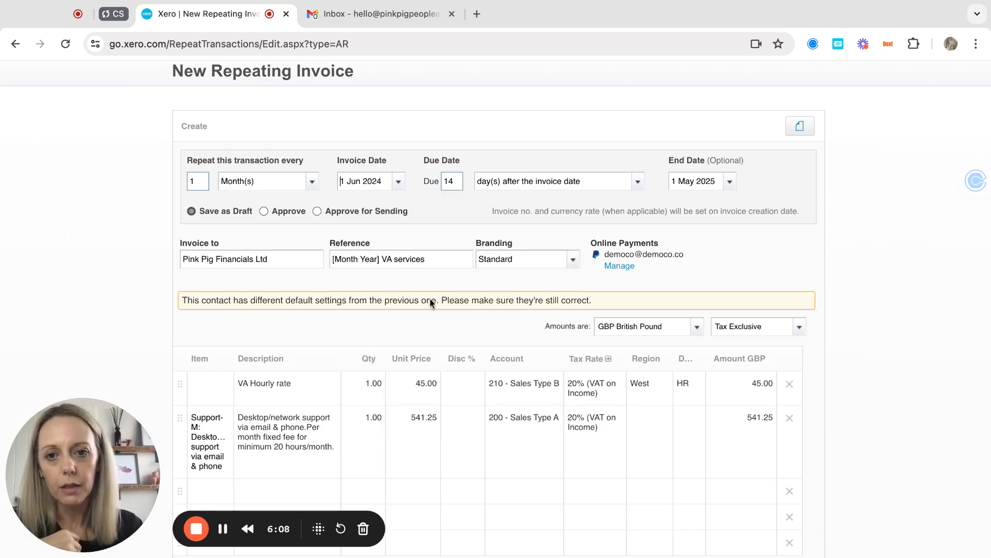
Save the new repeating invoice template
scroll(404, 405, down, 5)
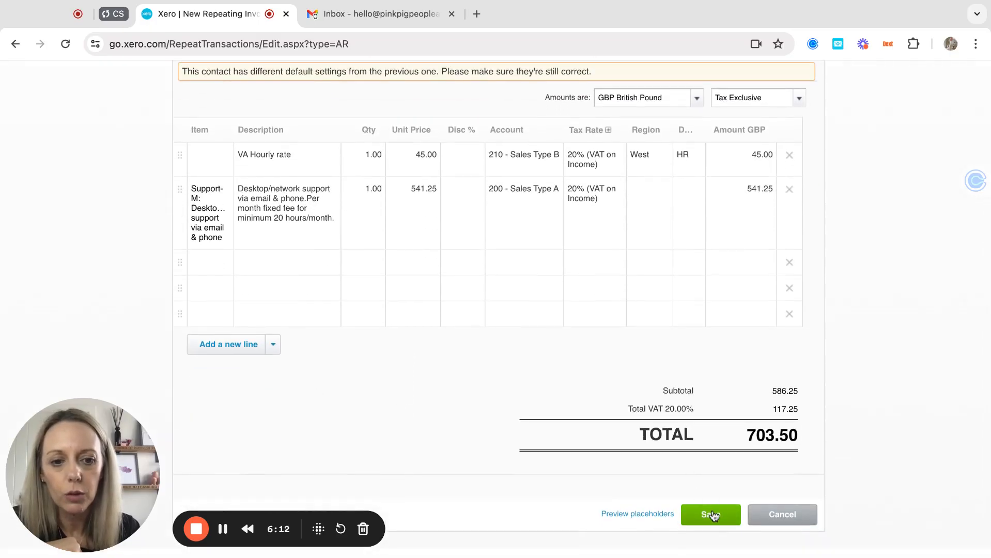
click(710, 515)
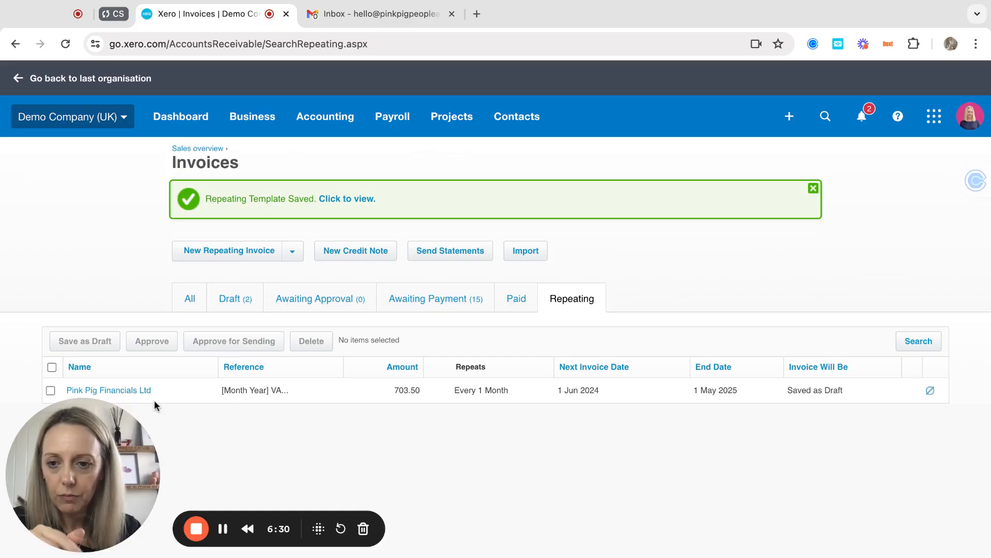
Edit the Pink Pig Financials Ltd repeating invoice, setting its next invoice date to 1 May 2024, acknowledge the past date and save
click(121, 391)
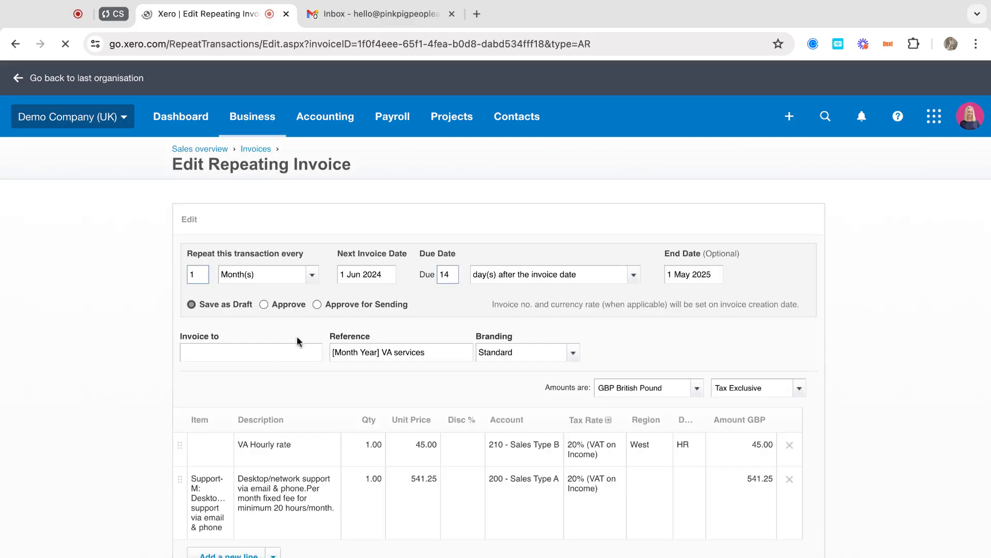
click(397, 276)
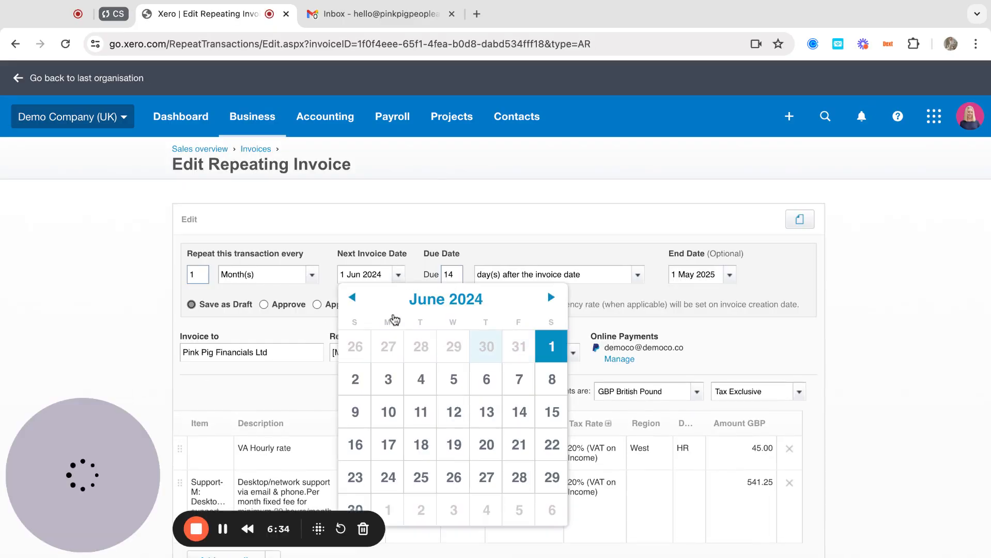
click(351, 299)
click(453, 346)
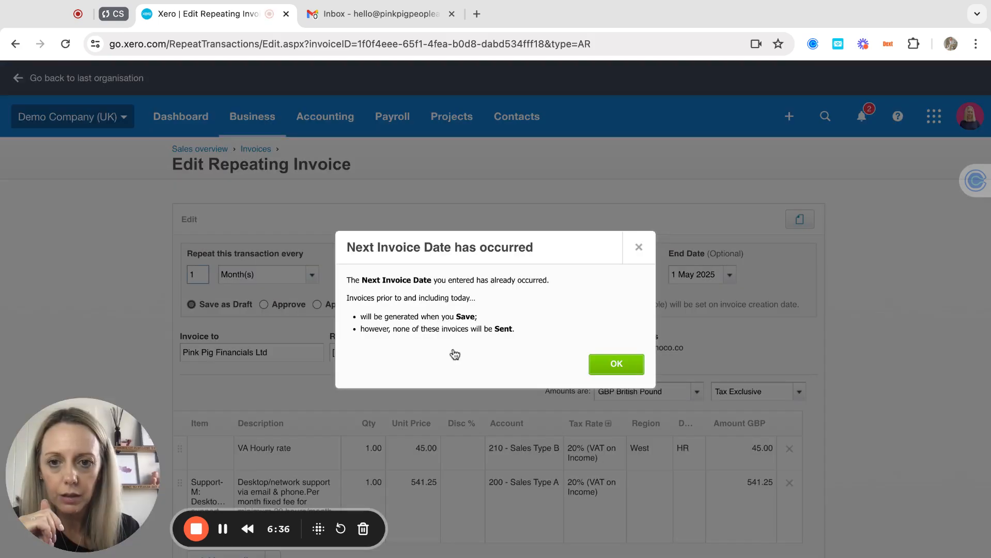
click(622, 362)
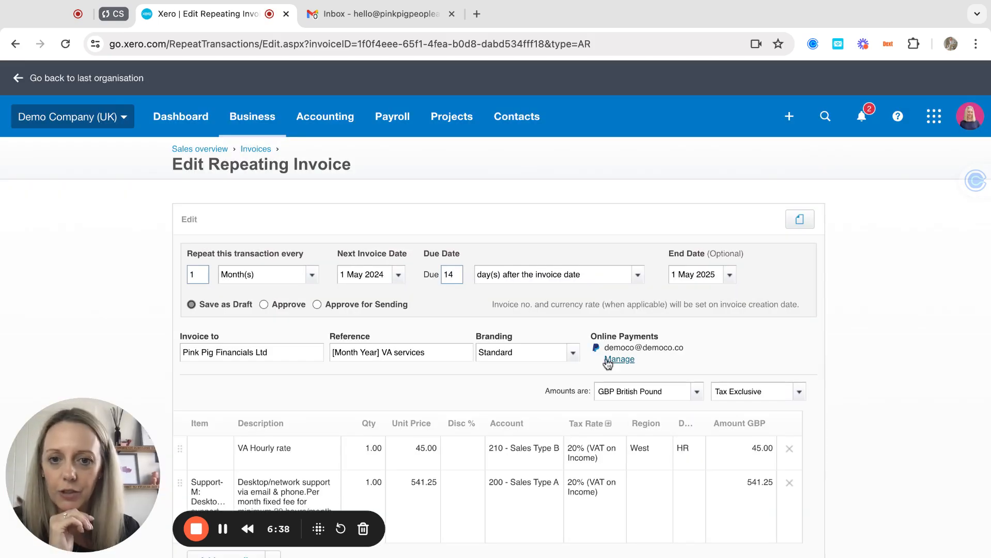
scroll(448, 412, down, 5)
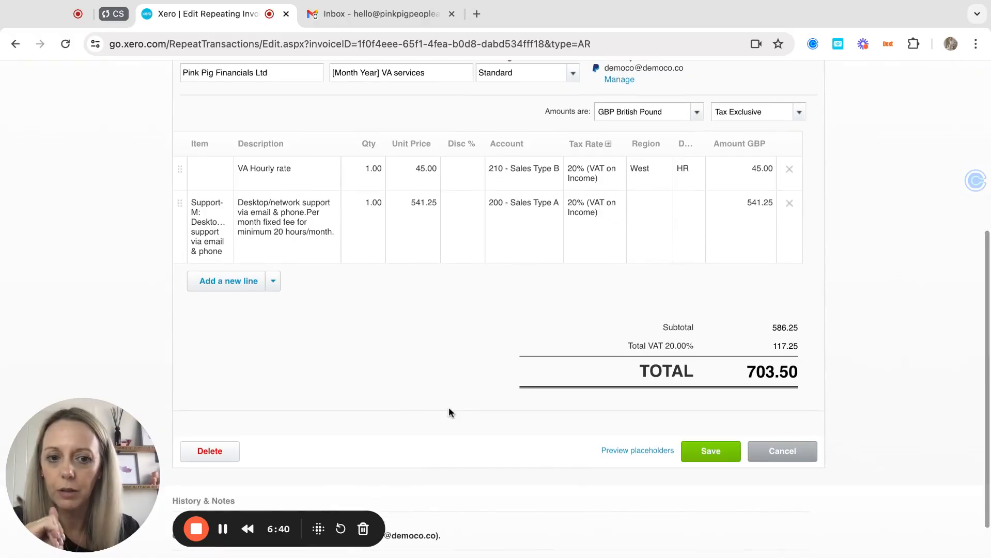
click(705, 453)
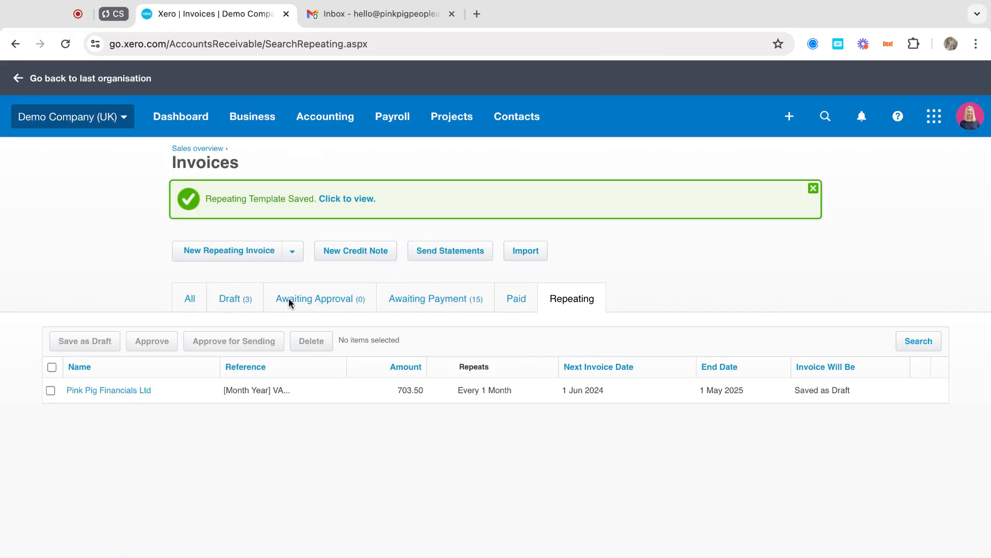
Open the Pink Pig Financials Ltd draft invoice "May 2024 VA services" and set the VA Hourly rate quantity to 20
click(221, 300)
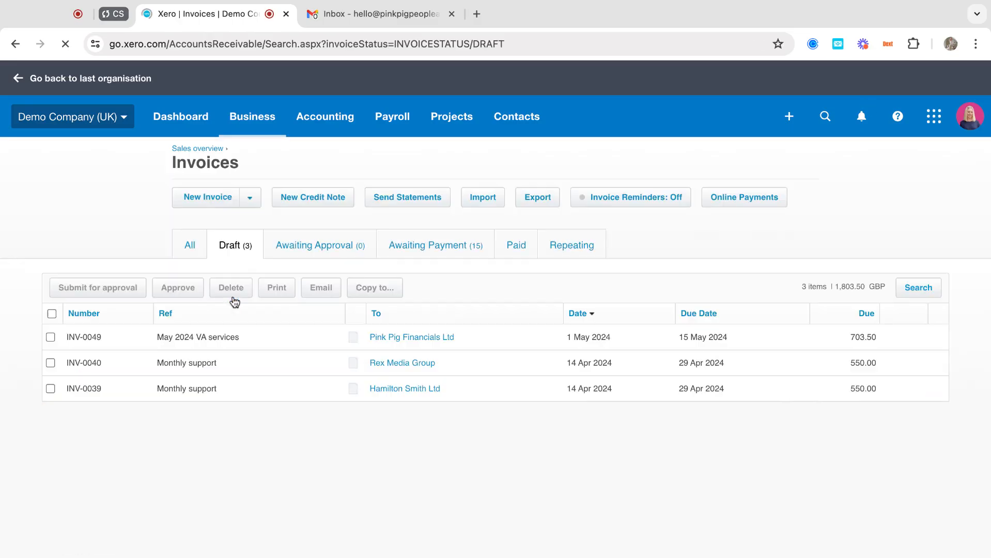
click(405, 338)
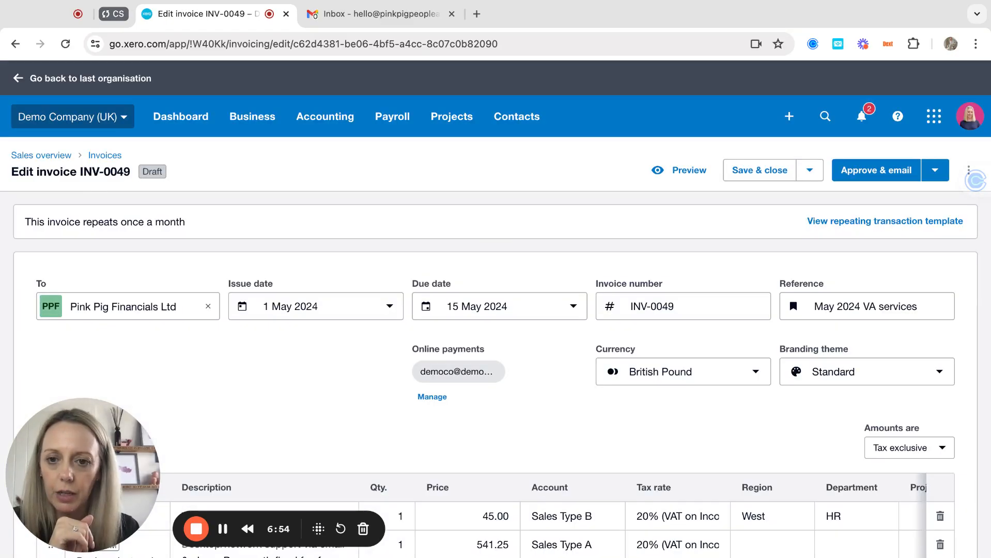
scroll(343, 442, down, 4)
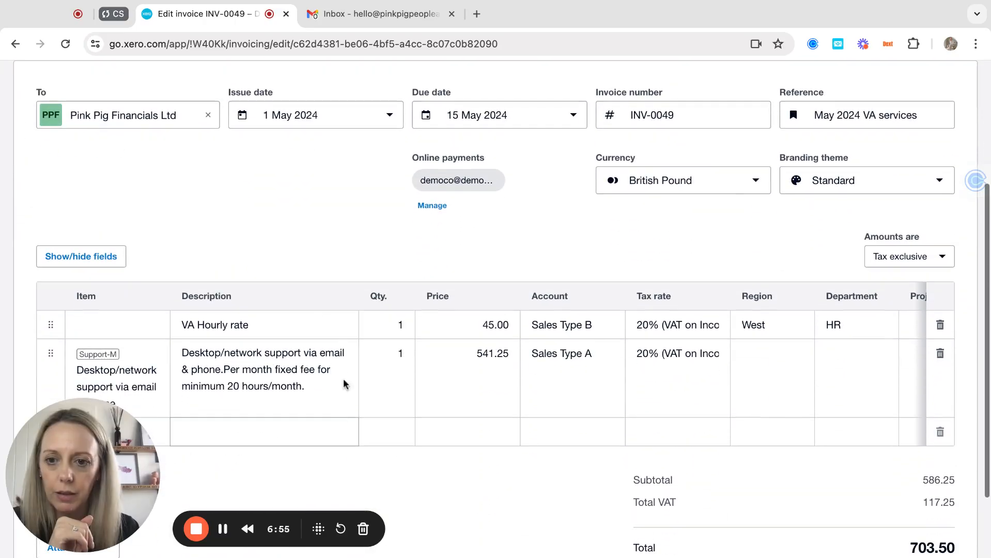
click(401, 323)
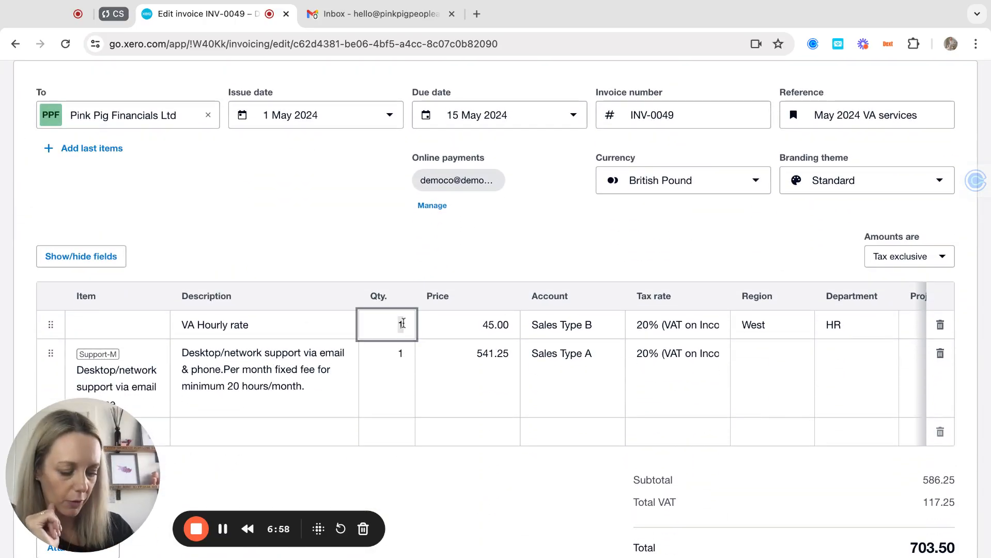
text(20)
key(Tab)
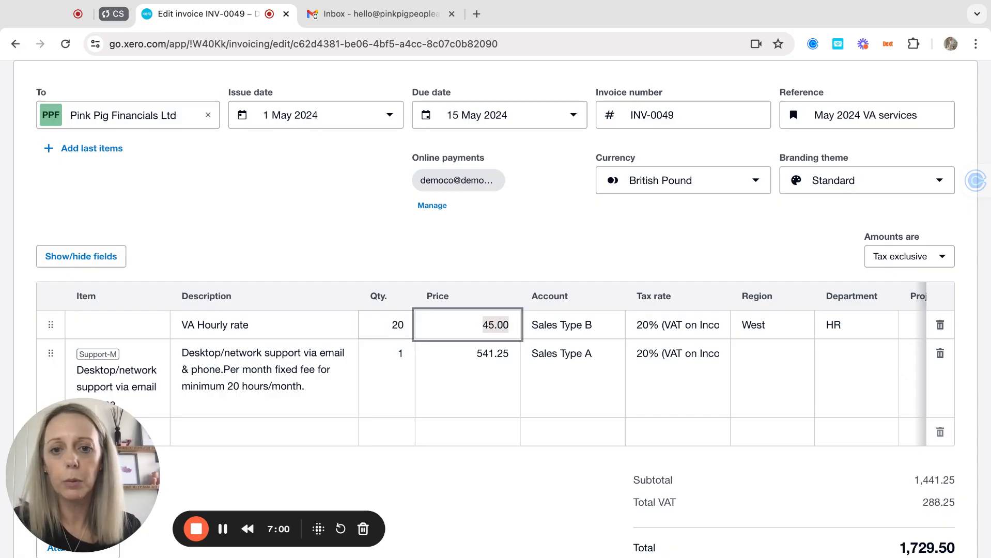
scroll(826, 347, right, 5)
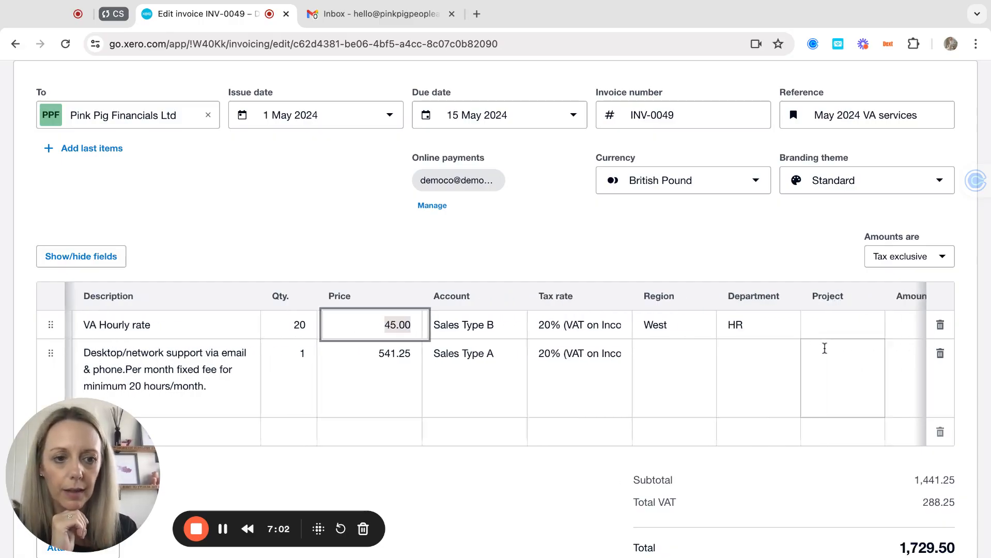
scroll(671, 399, down, 3)
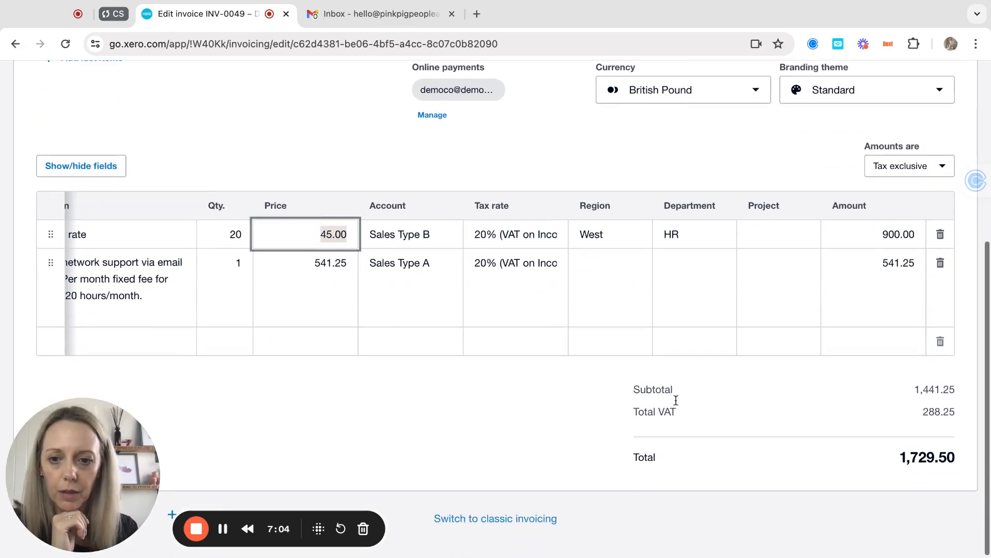
drag(93, 464, 231, 296)
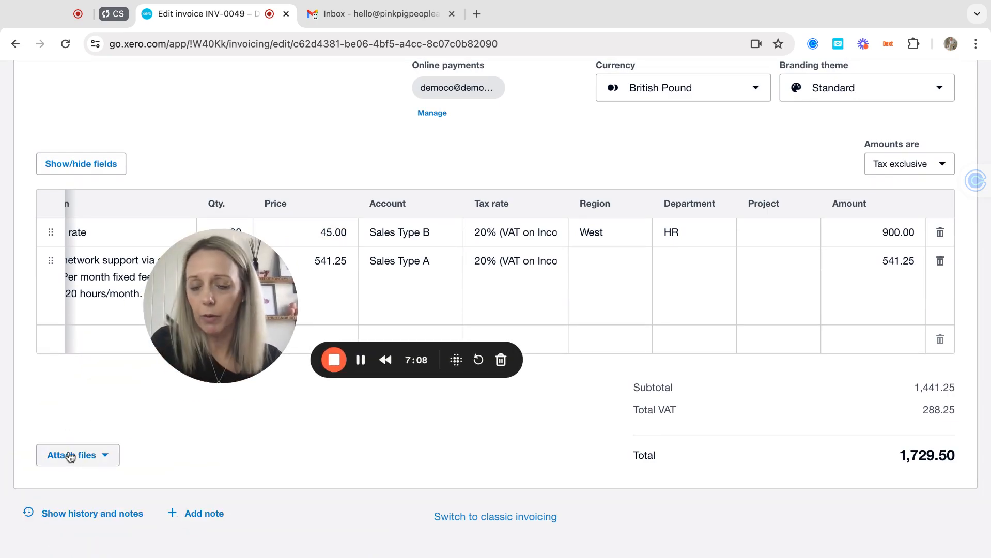
double_click(236, 305)
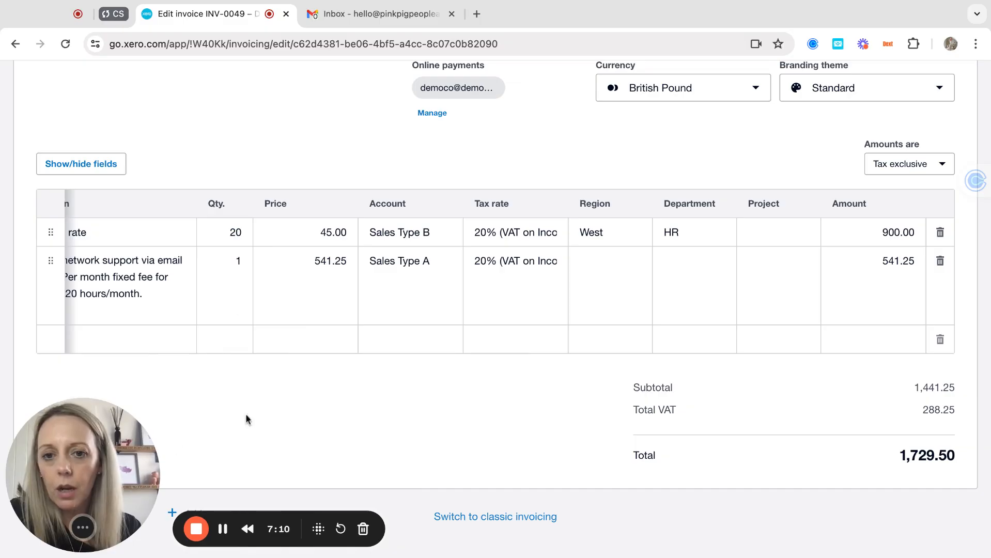
Return to the repeating invoices, open the Pink Pig Financials Ltd template and set it to Approve for Sending
scroll(389, 297, up, 1)
scroll(389, 296, up, 5)
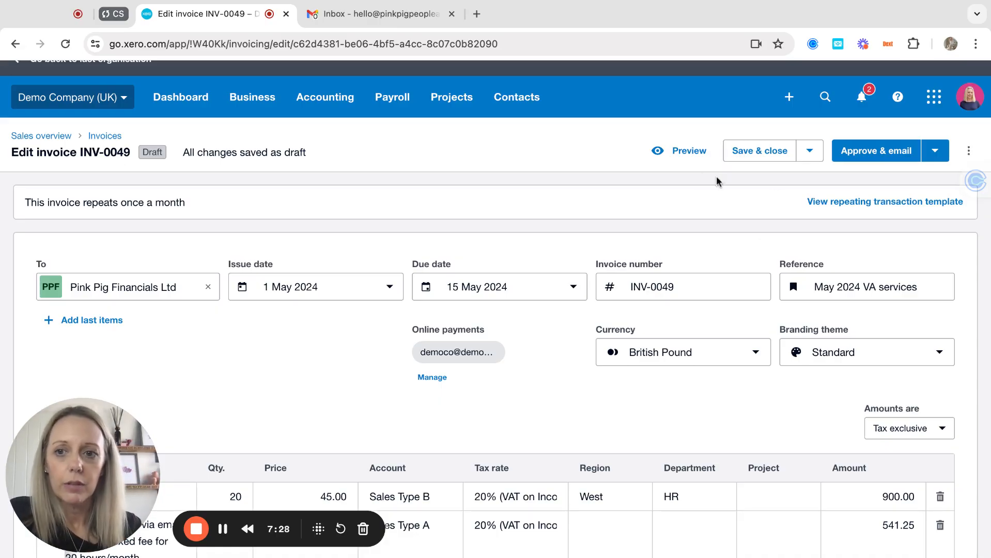
click(106, 139)
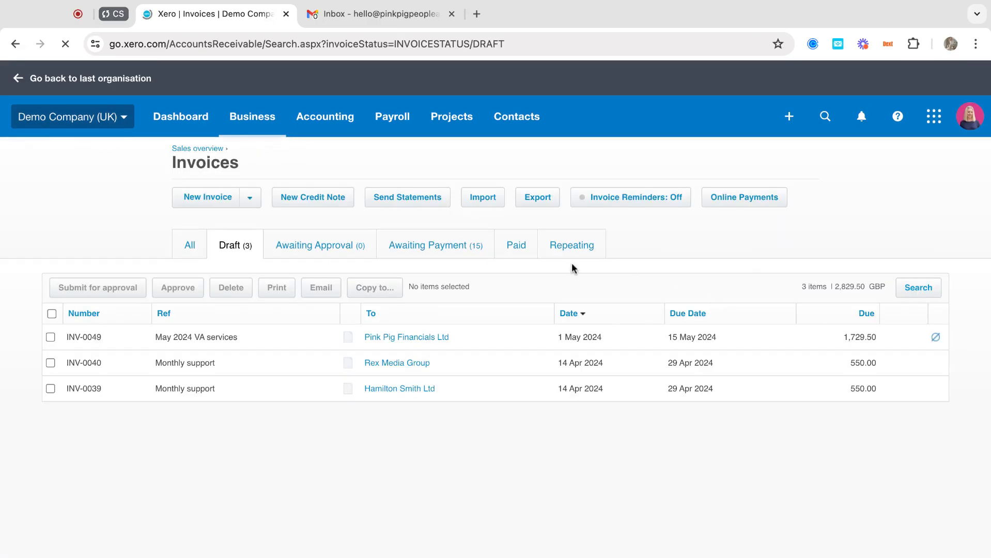
click(573, 247)
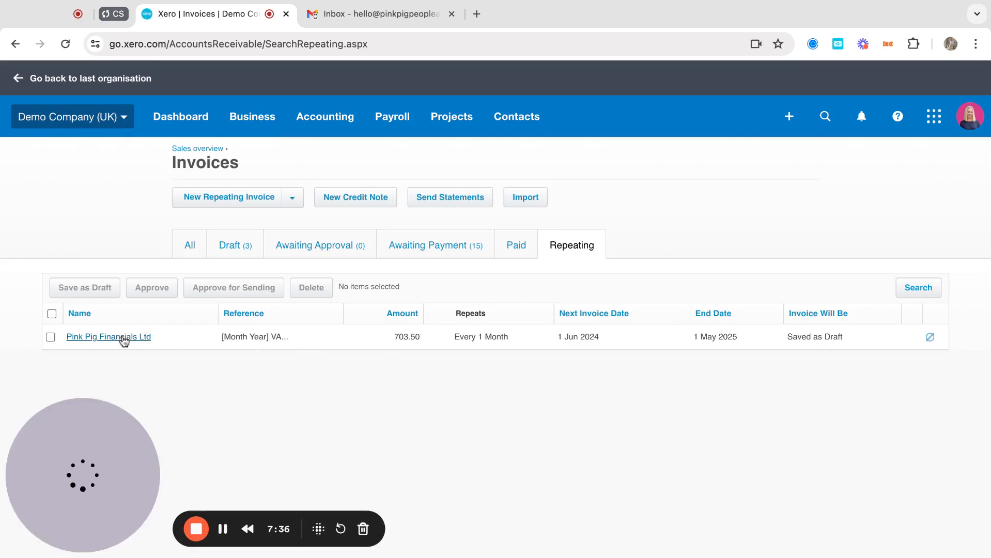
click(124, 338)
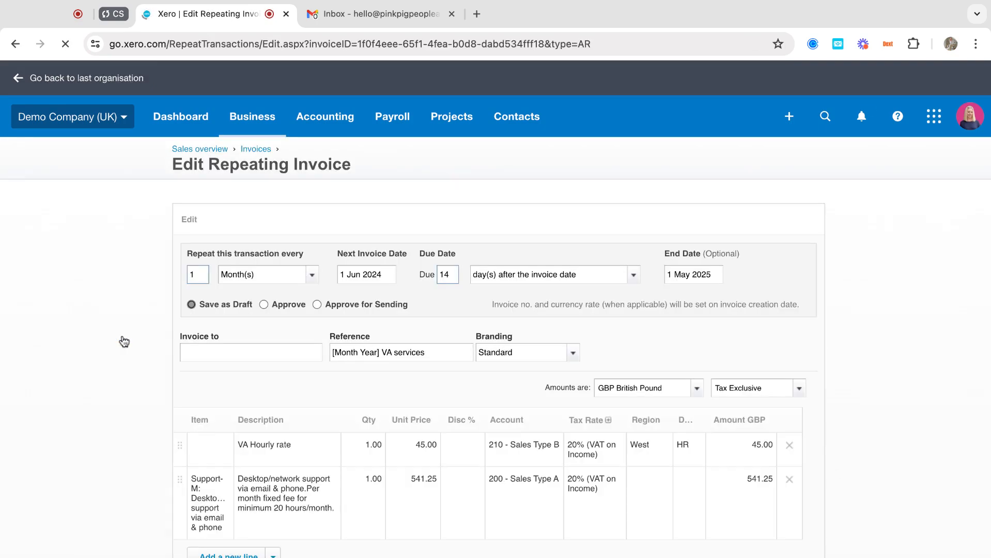
click(316, 305)
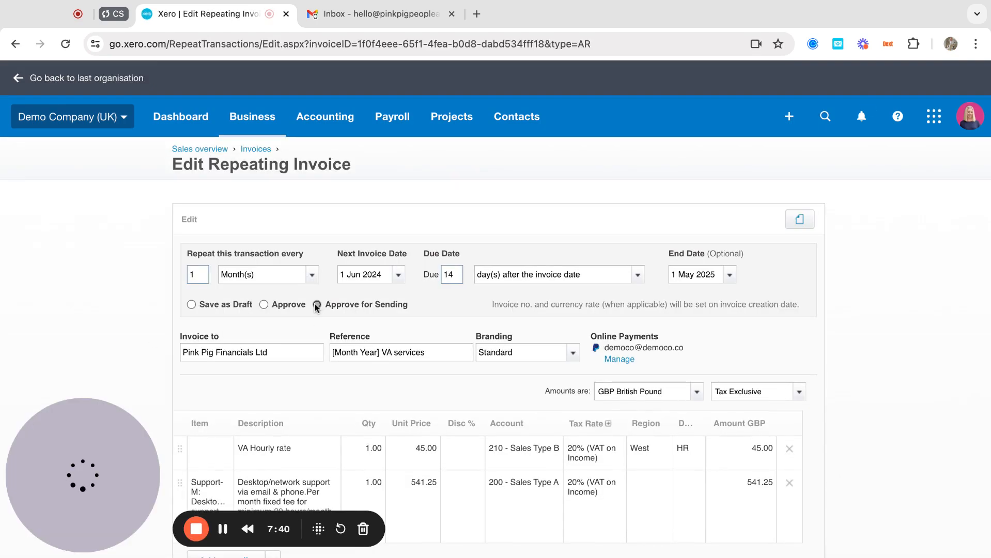
Remove the VA Hourly rate line from the repeating invoice
scroll(351, 379, down, 2)
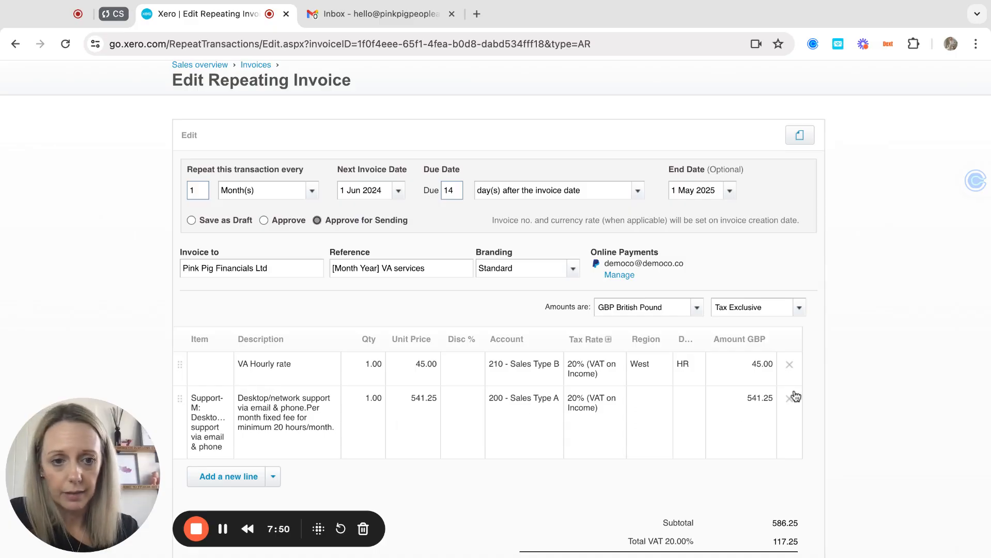
click(789, 365)
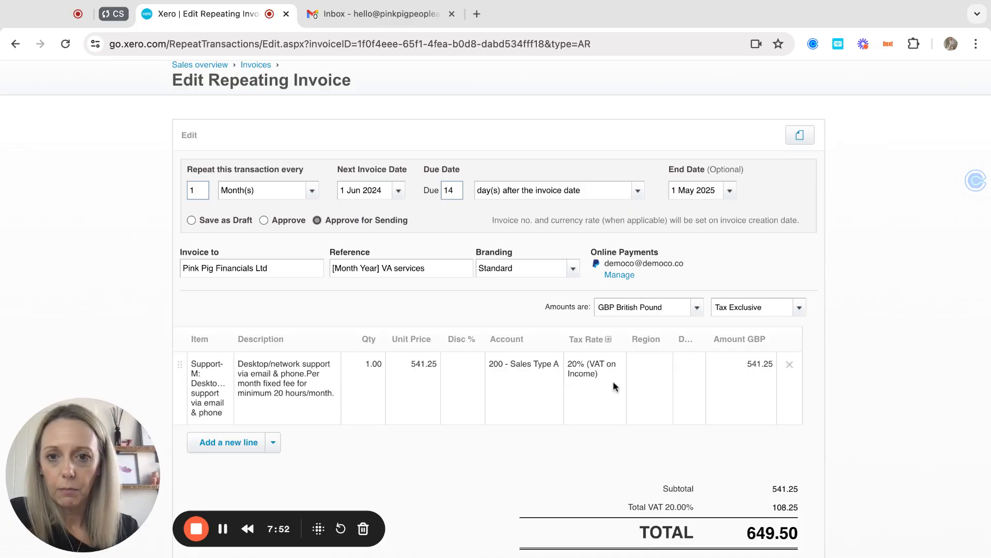
Save the repeating invoice and confirm its message settings with the Repeating Invoice: Basic email template, PDF attachment and Mark as sent
scroll(466, 453, down, 3)
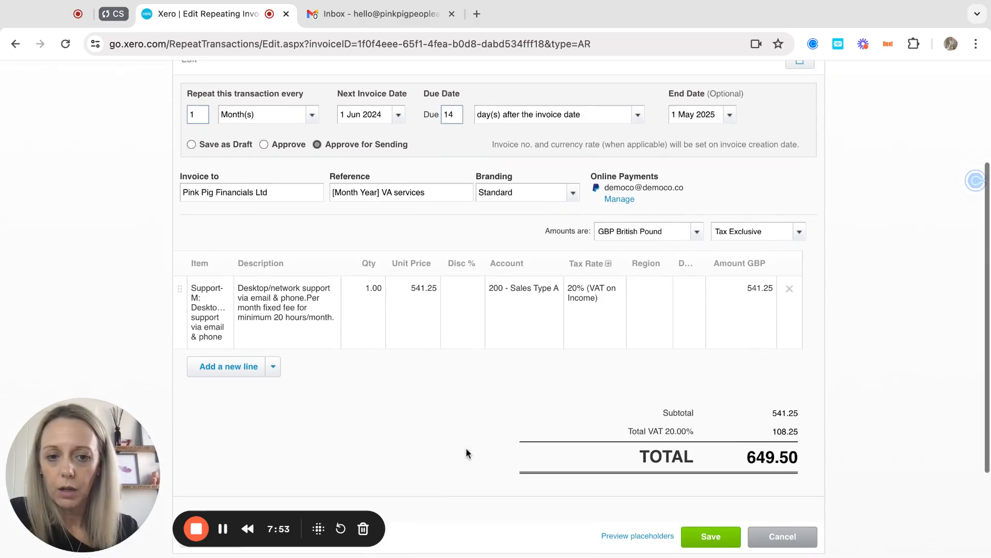
click(710, 536)
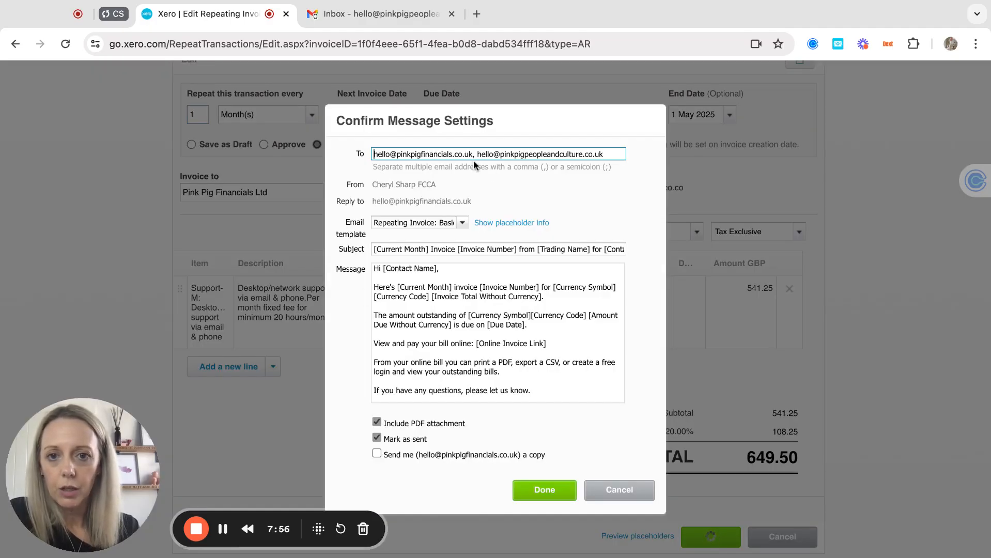
click(462, 223)
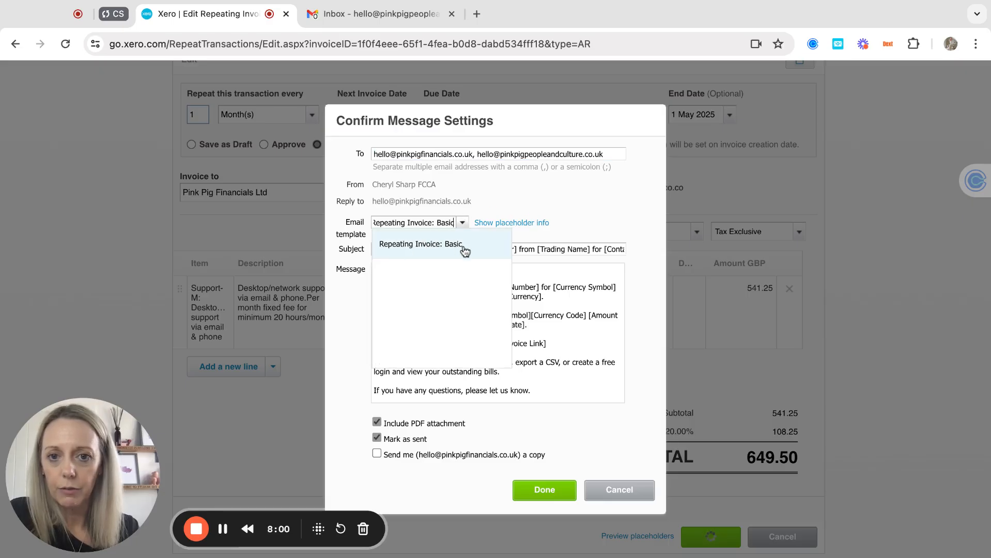
click(462, 225)
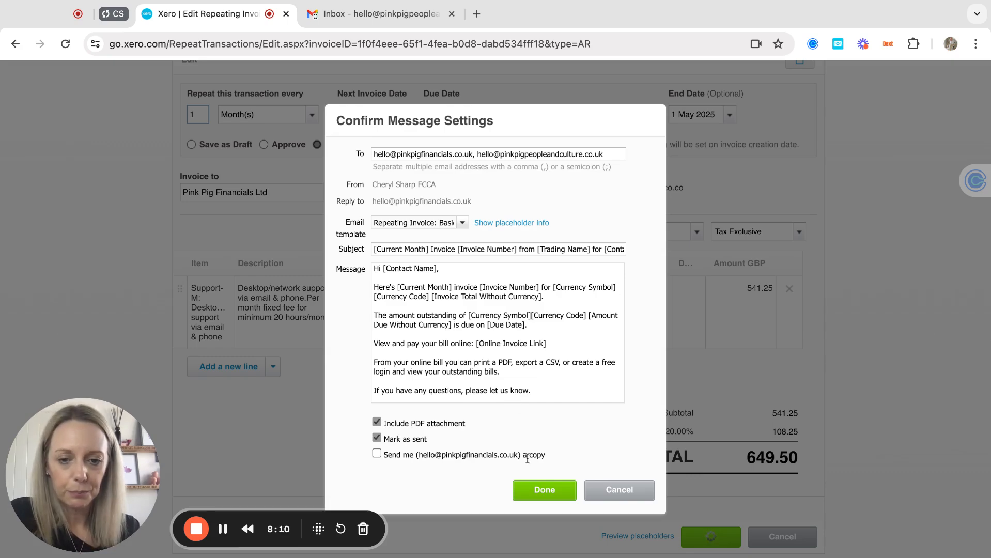
click(543, 491)
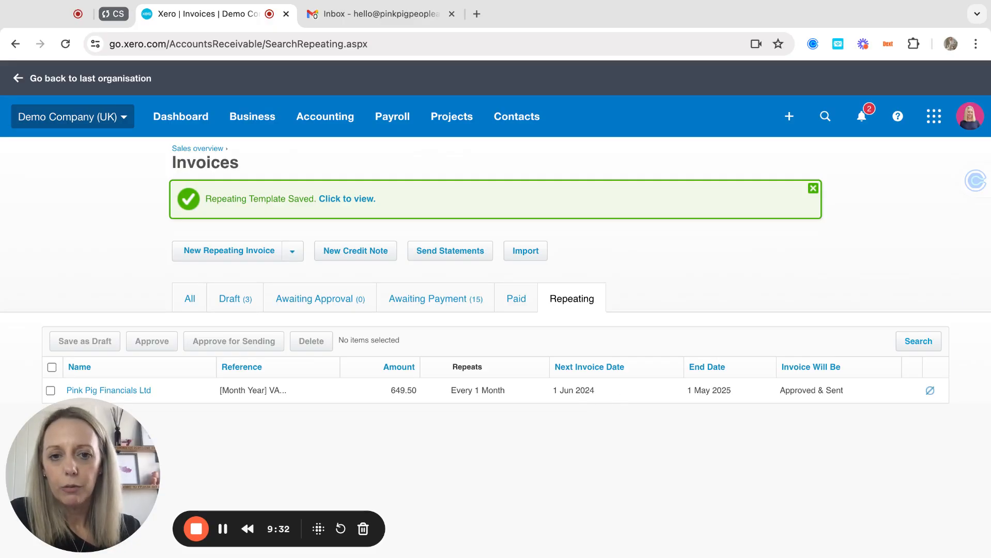
Open the Rex Media Group draft invoice "Monthly support" dated 14 Apr 2024 and create a repeating invoice from it
click(229, 302)
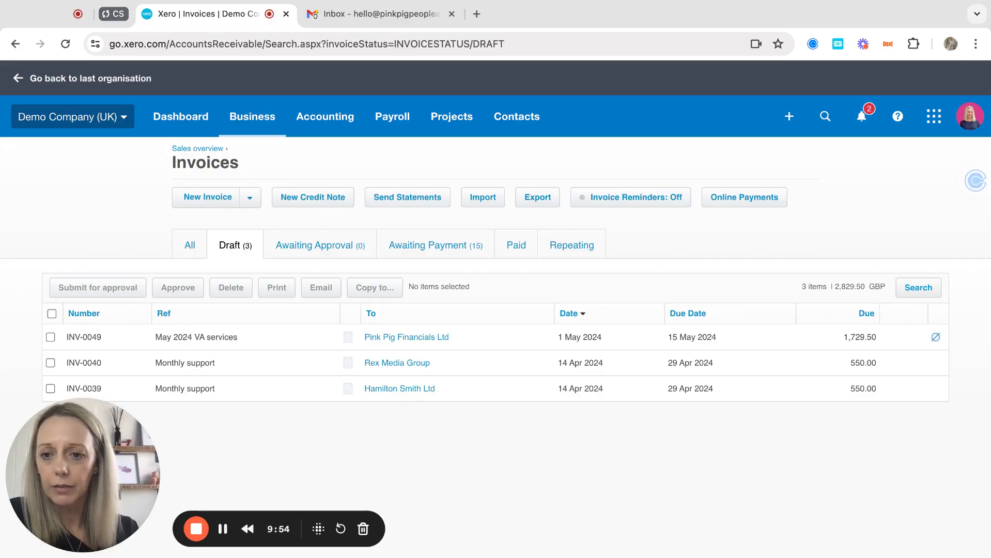
click(194, 365)
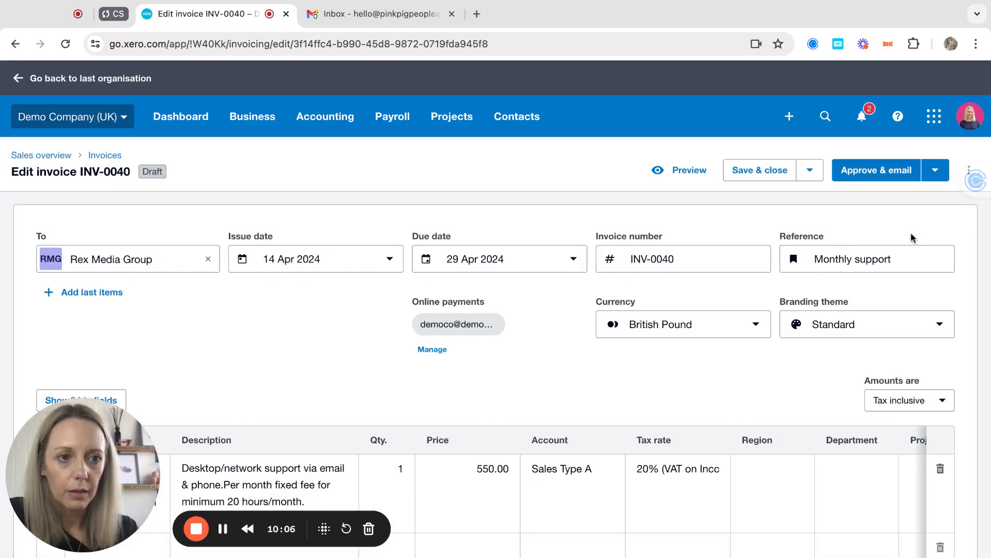
scroll(910, 232, down, 1)
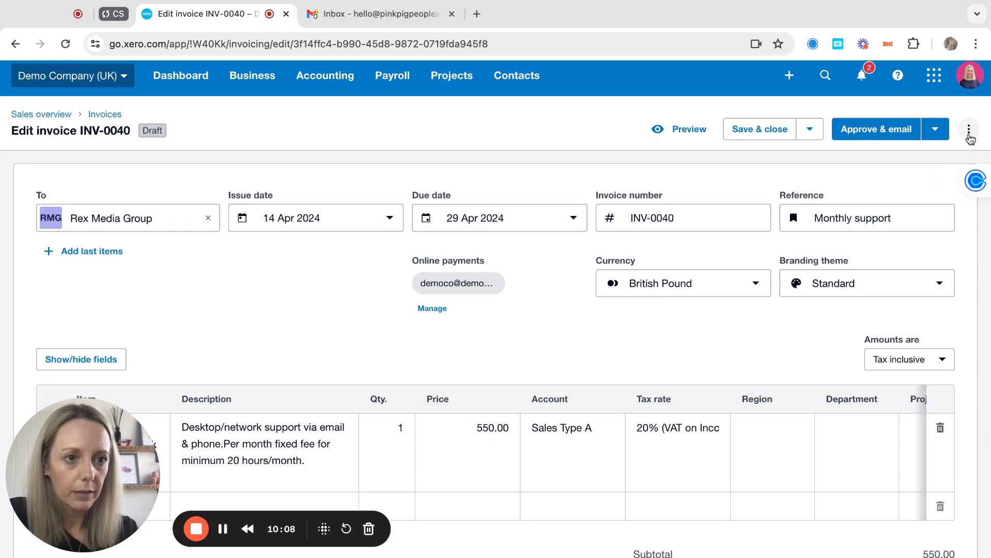
click(969, 130)
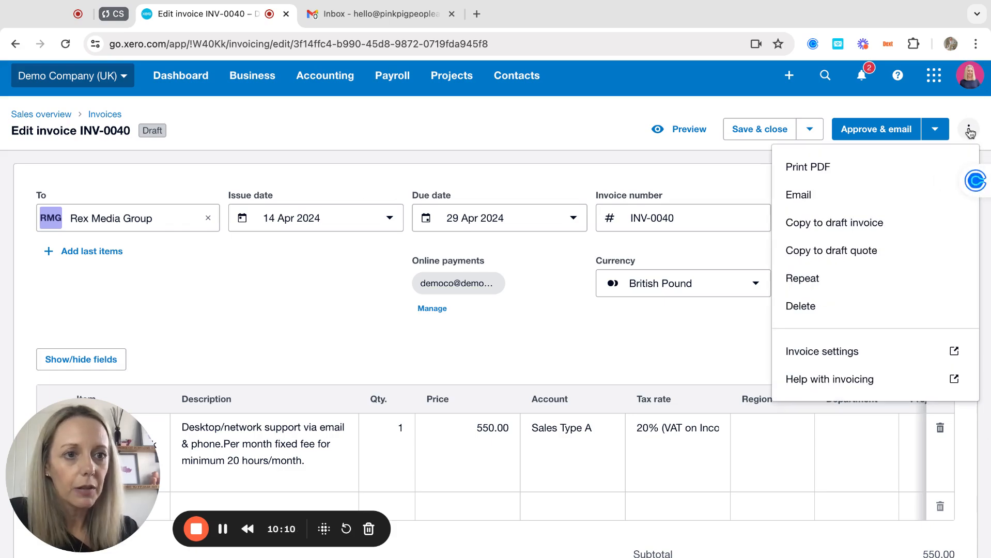
click(815, 278)
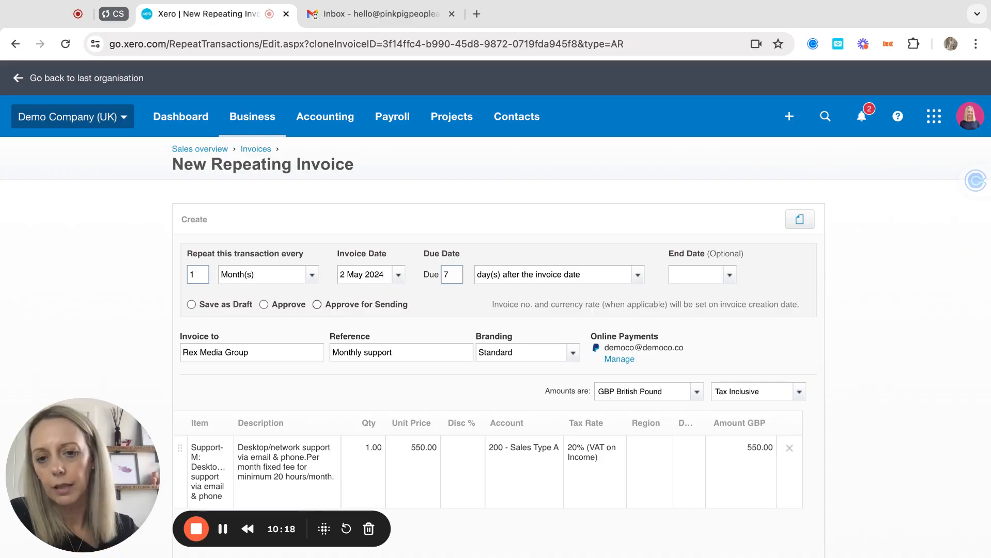
Set the new Rex Media Group repeating invoice to Save as Draft and save it
scroll(495, 307, down, 2)
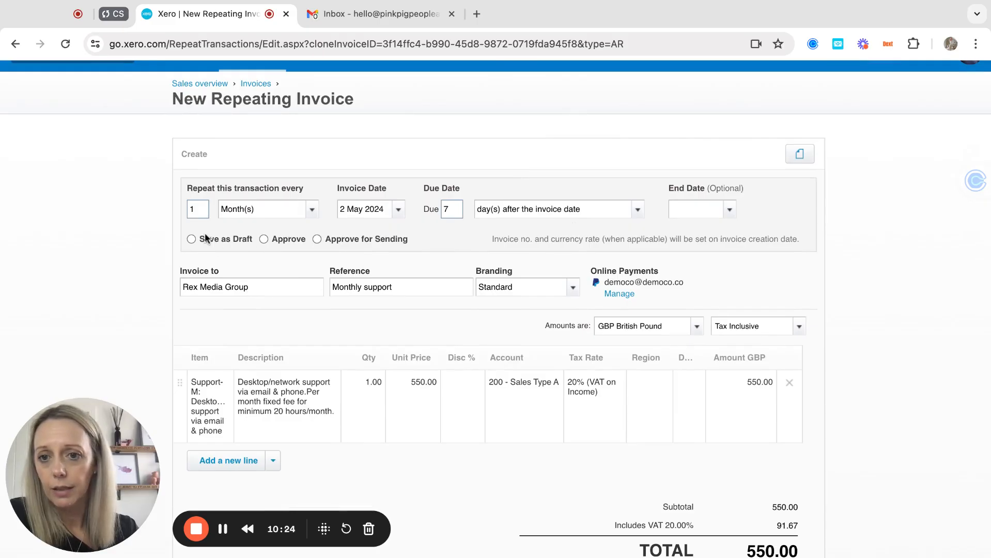
scroll(424, 314, down, 5)
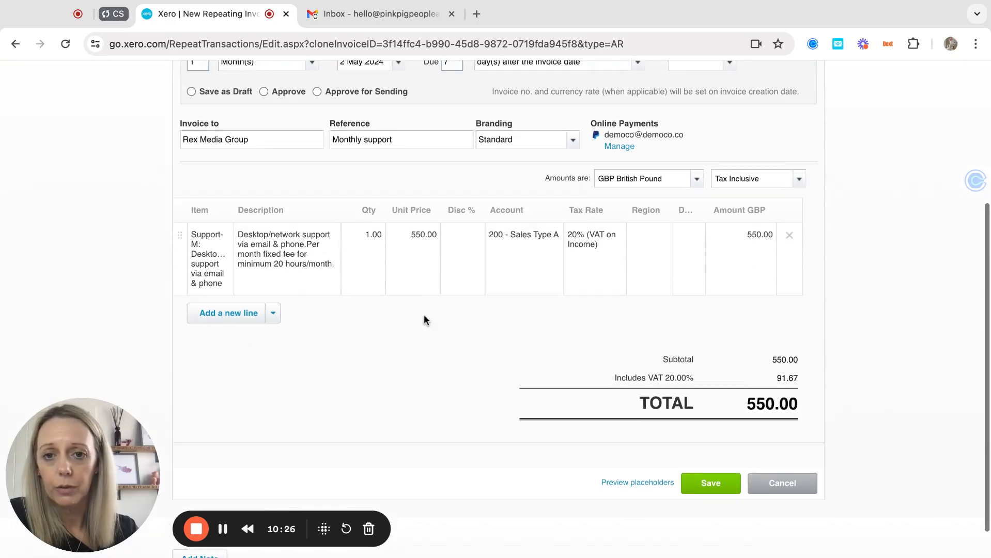
scroll(484, 302, up, 8)
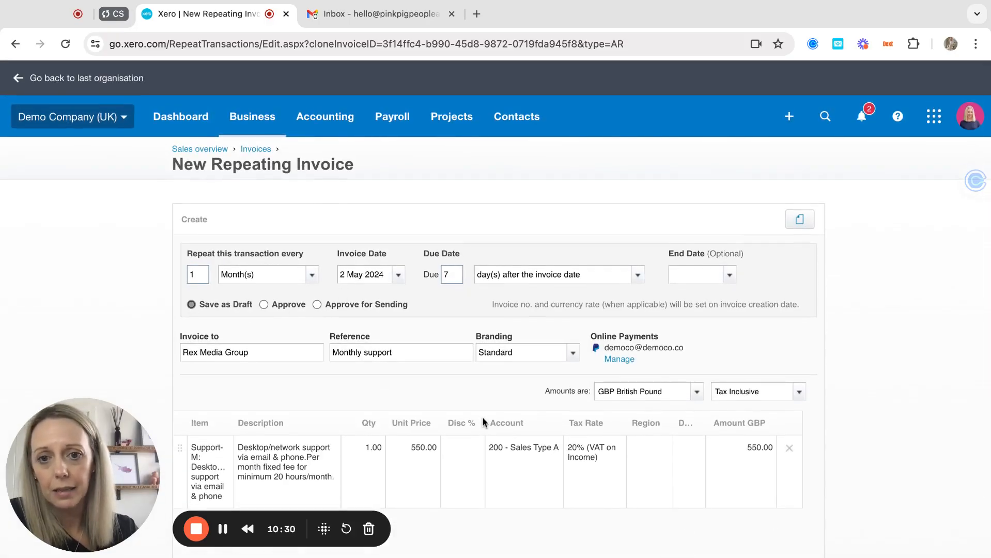
scroll(483, 418, down, 4)
click(711, 483)
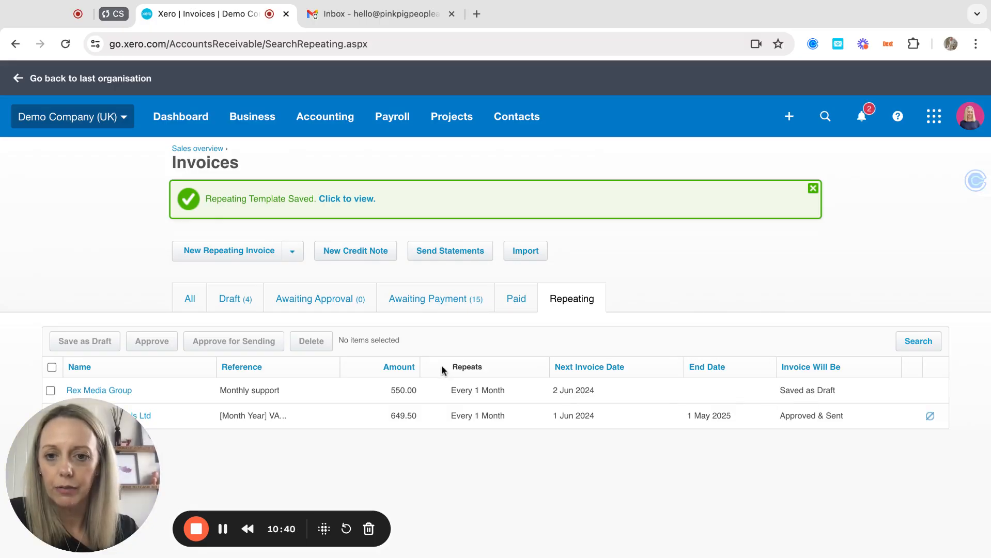
Show the draft invoices, select Rex Media Group's 14 Apr 2024 draft and check the indicator beside the Pink Pig Financials Ltd draft
click(228, 299)
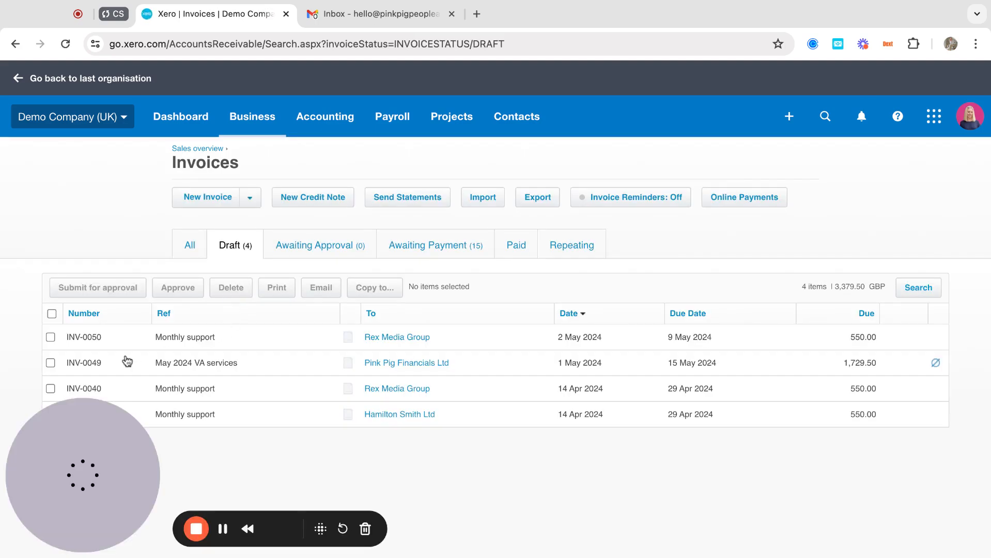
click(50, 388)
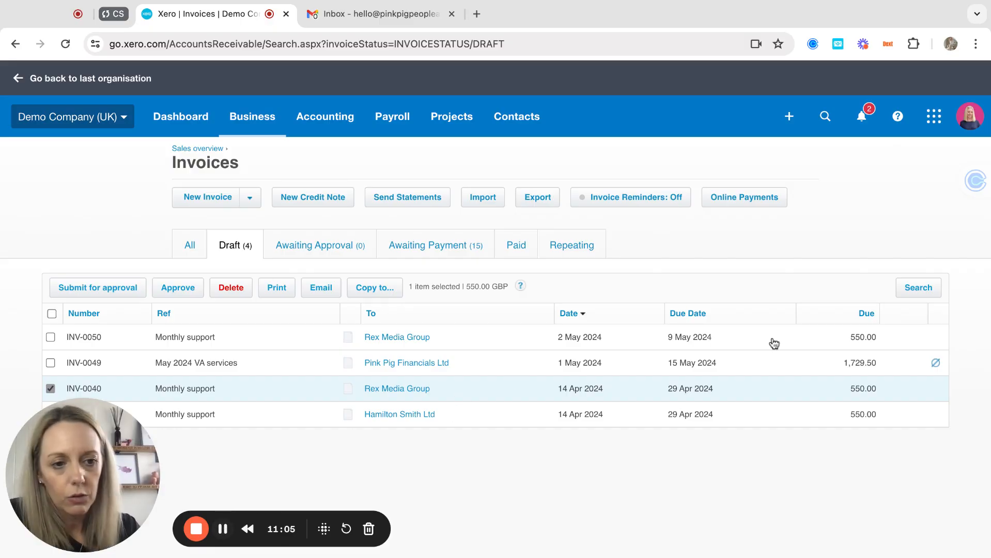
mouse_move(937, 372)
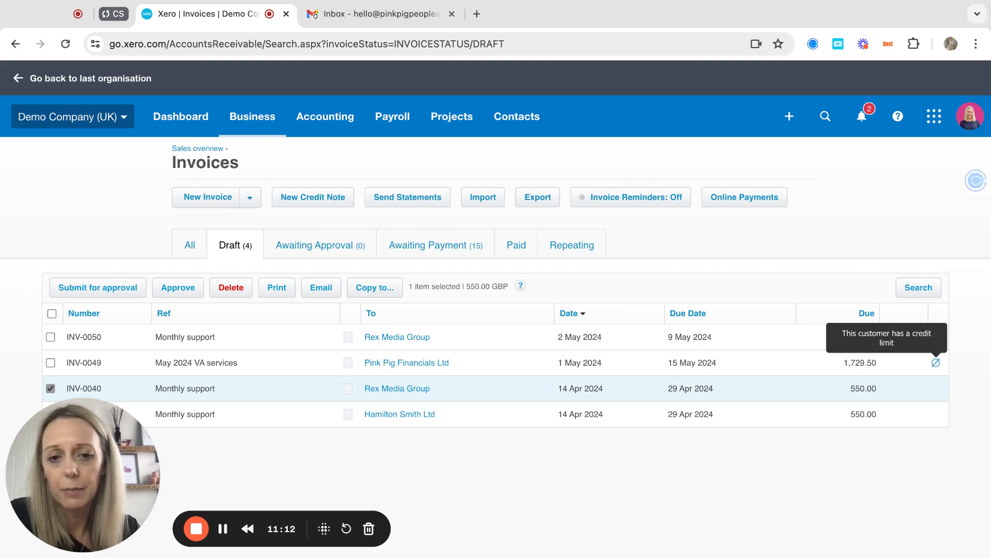
Open the Pink Pig Financials Ltd draft "May 2024 VA services" and review its line items and the customer's credit details
click(935, 362)
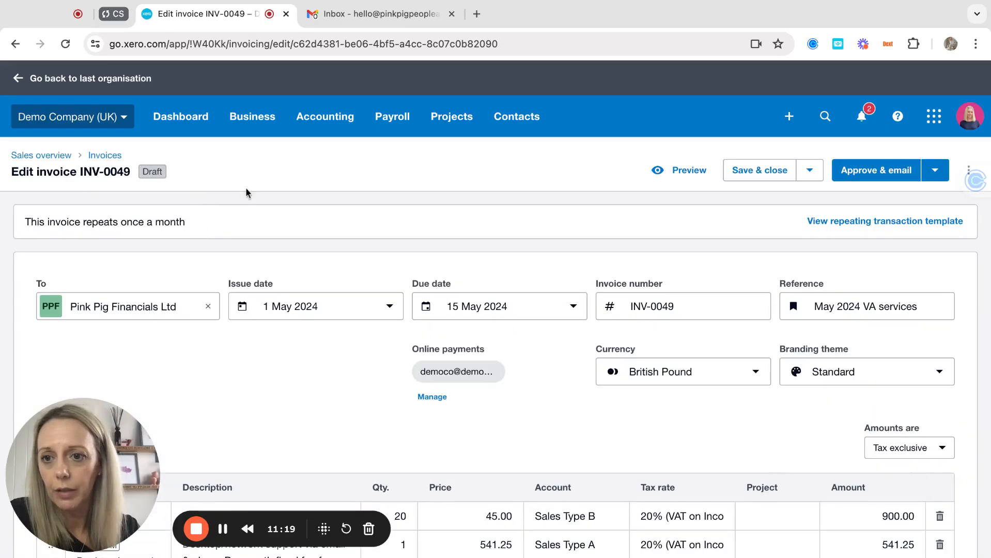
scroll(224, 360, down, 5)
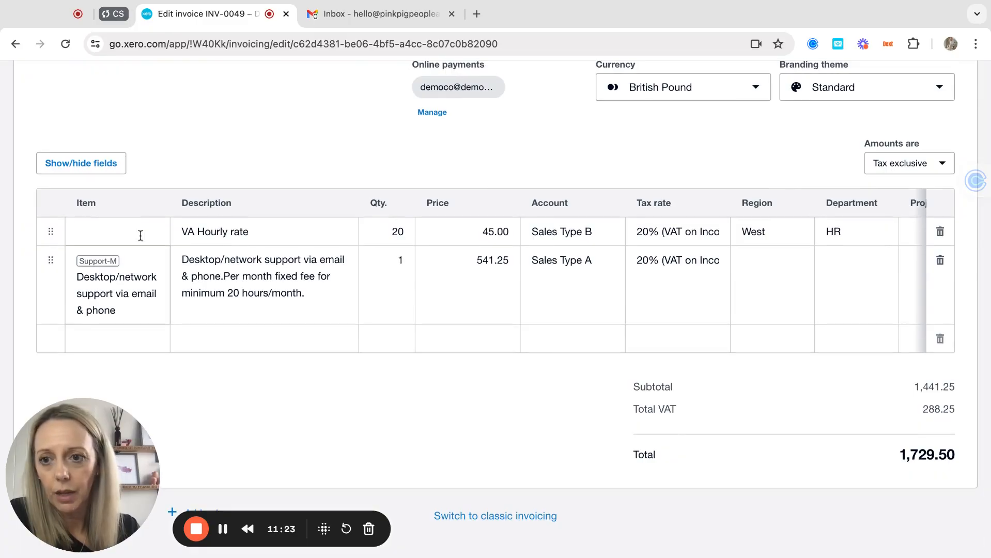
scroll(140, 232, up, 3)
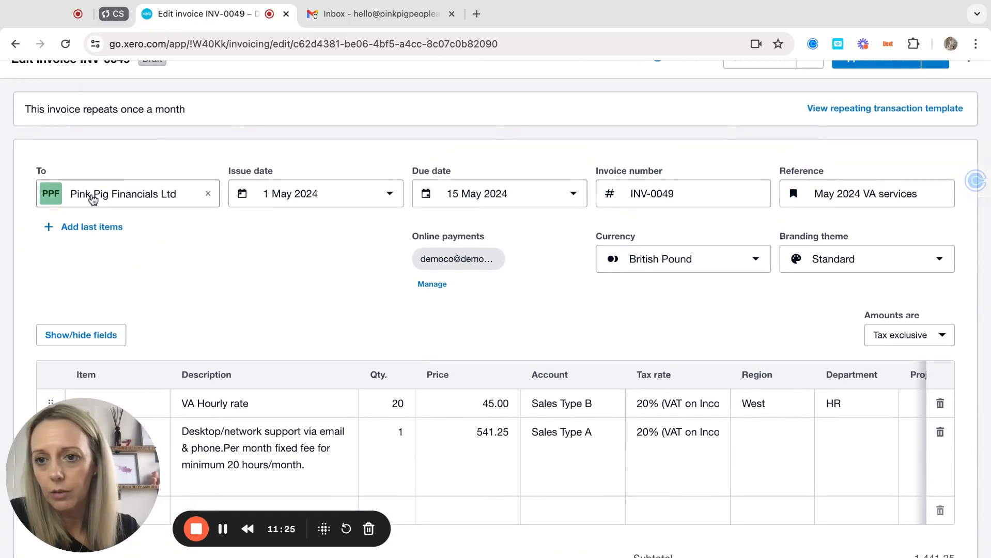
mouse_move(95, 195)
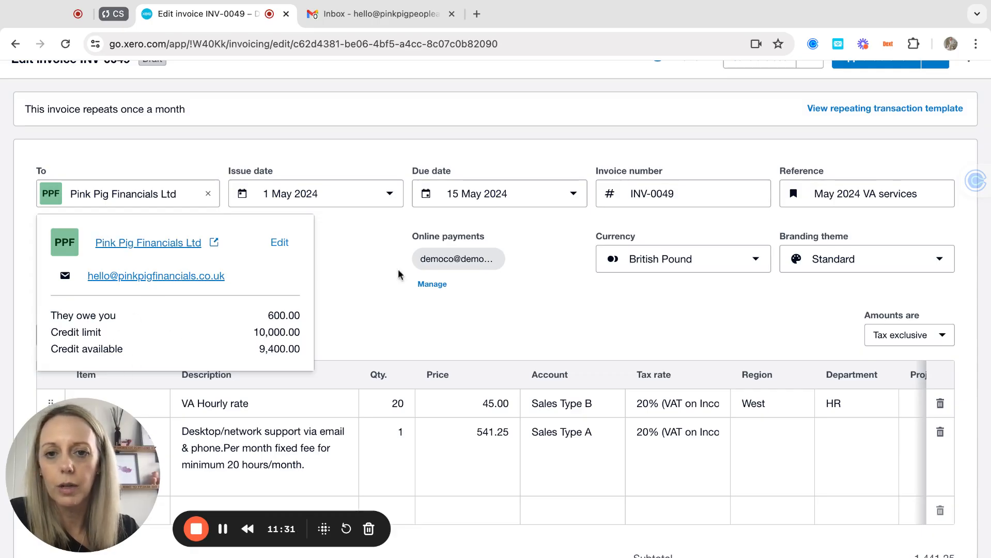
scroll(366, 251, up, 1)
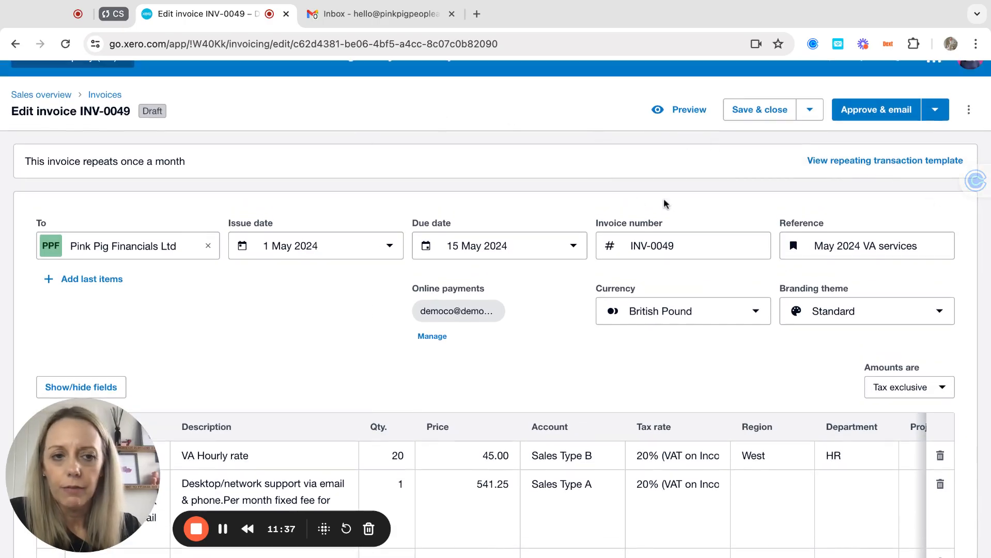
View the repeating transaction template linked to the Pink Pig Financials Ltd draft and return to the repeating invoices list
click(852, 163)
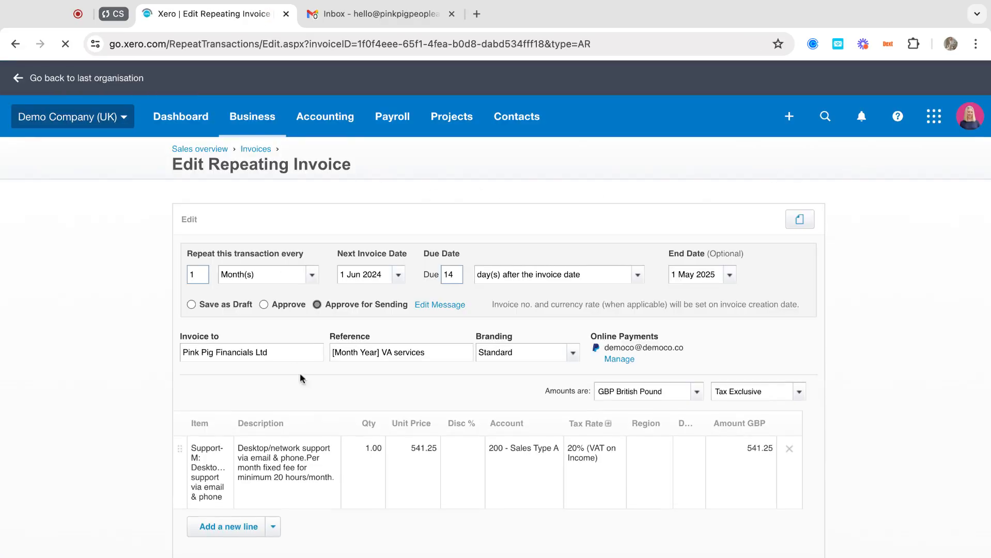
scroll(345, 313, down, 2)
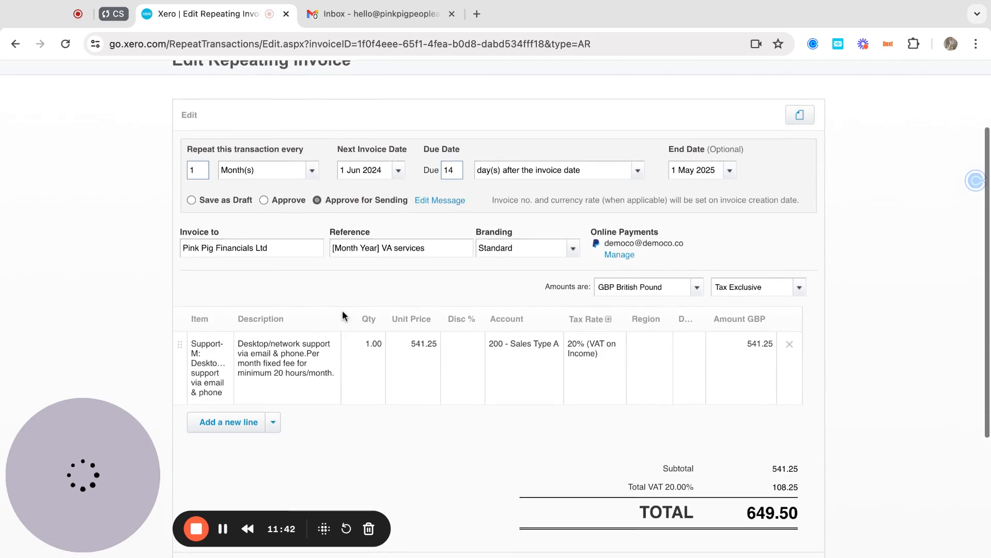
scroll(342, 315, up, 2)
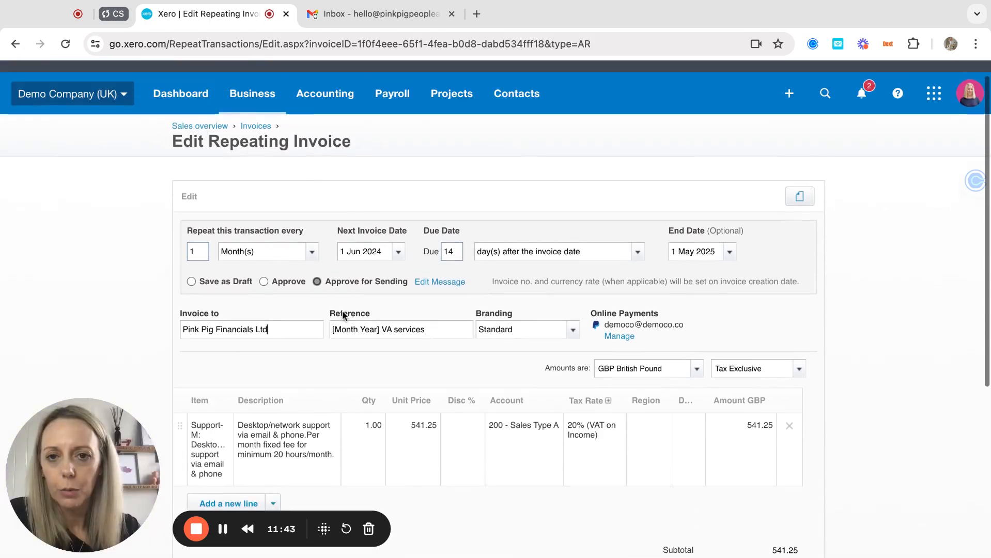
click(261, 128)
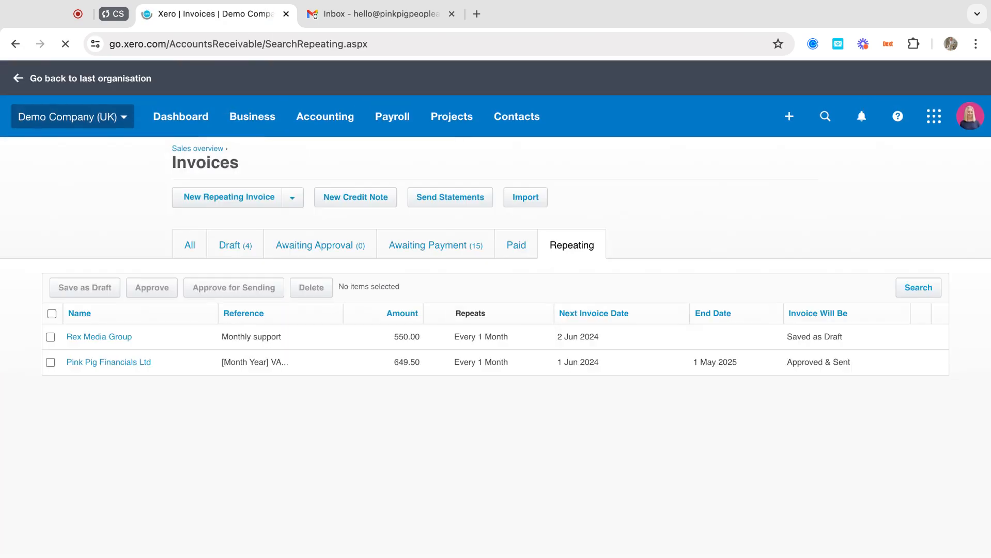